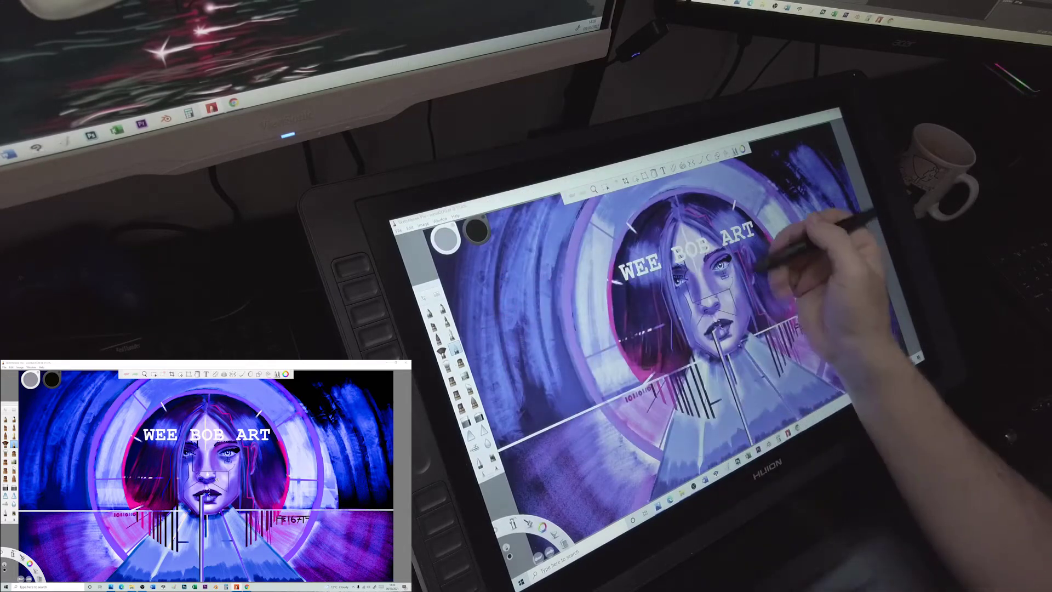
Start a new empty FlipBook
click(4, 367)
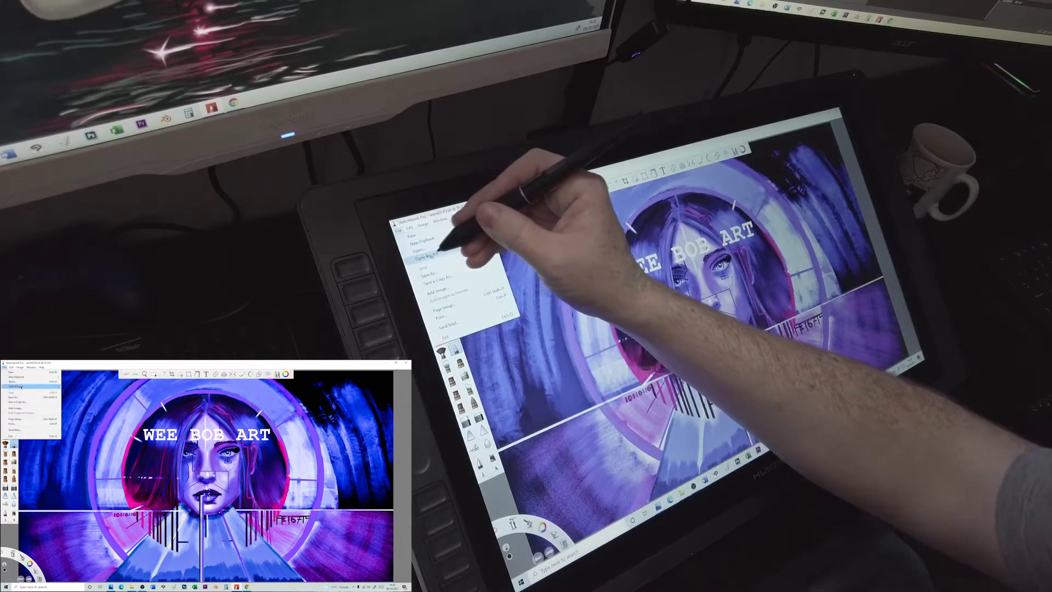
mouse_move(33, 385)
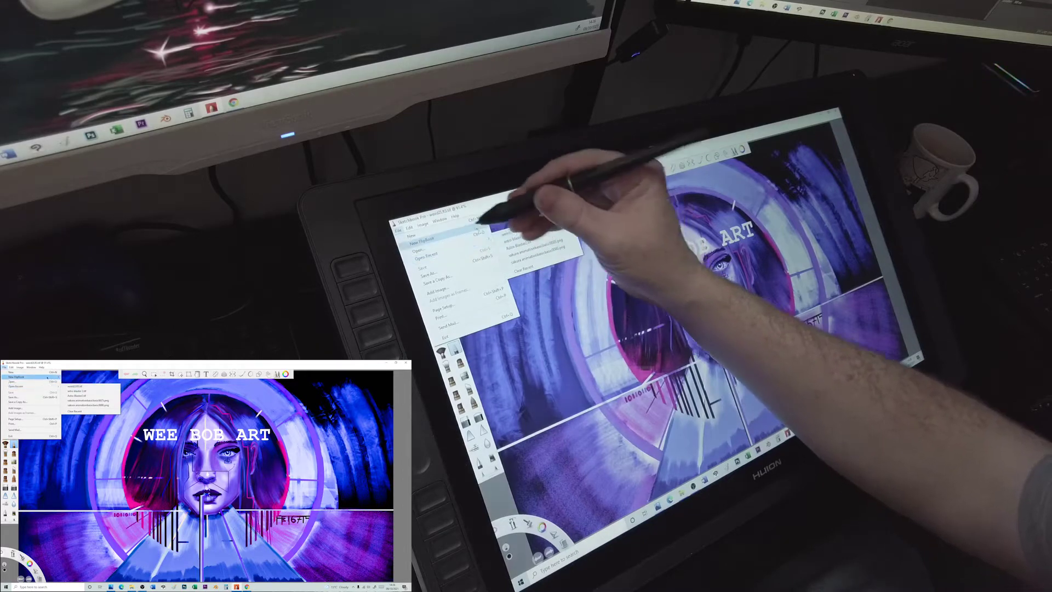
mouse_move(11, 367)
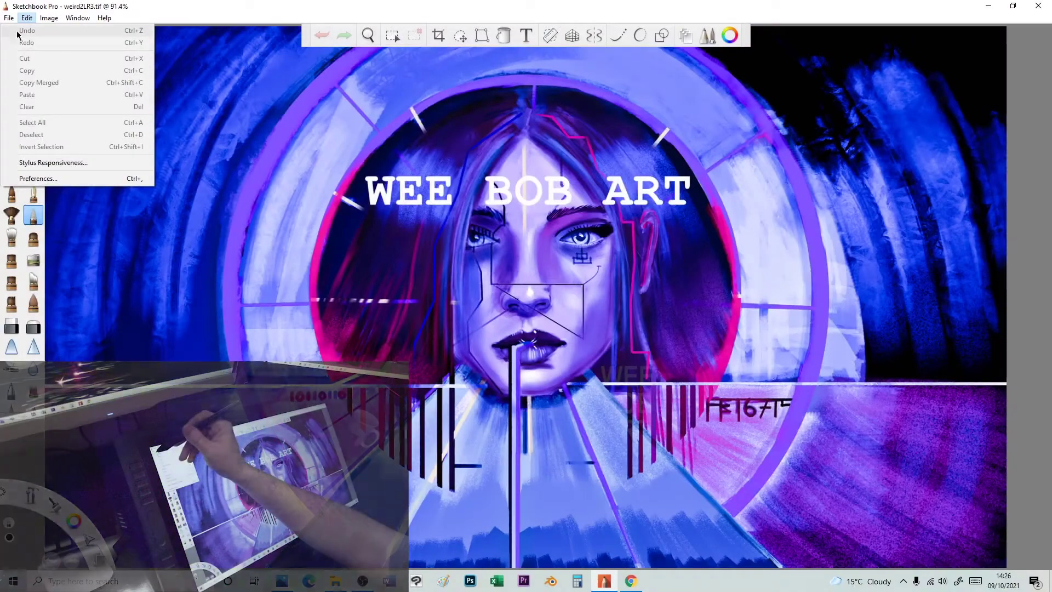
mouse_move(8, 18)
mouse_move(32, 44)
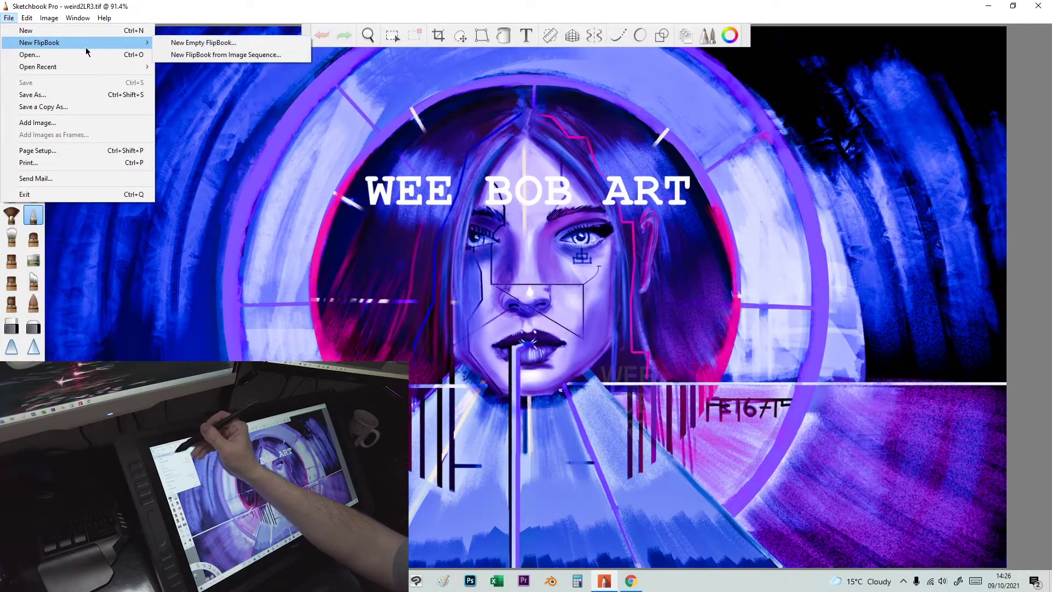
click(238, 42)
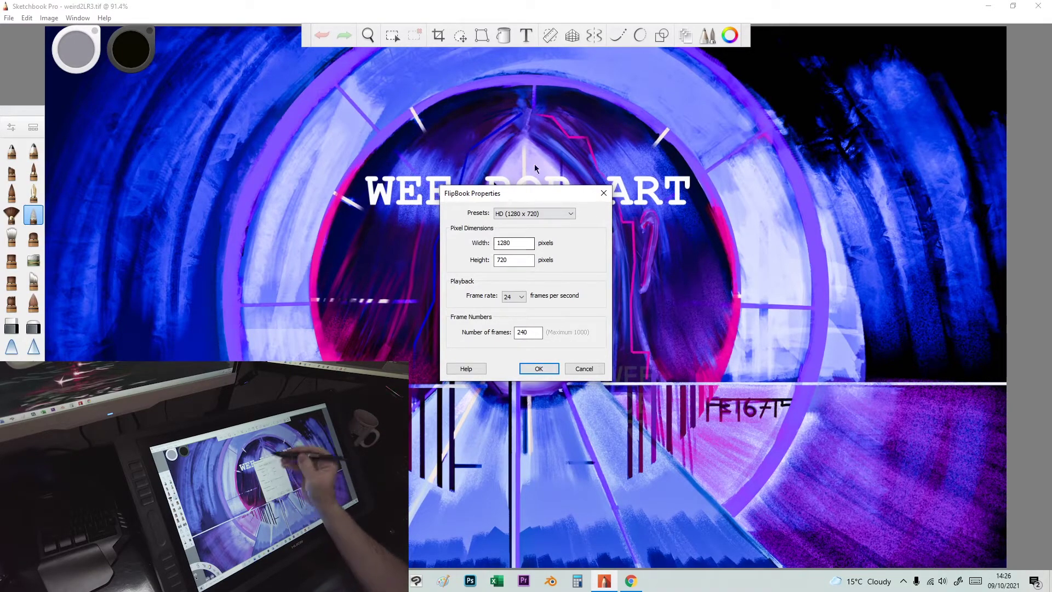
Create the FlipBook with the HD (1280 x 720) preset, 24 frames per second and 240 frames
click(571, 214)
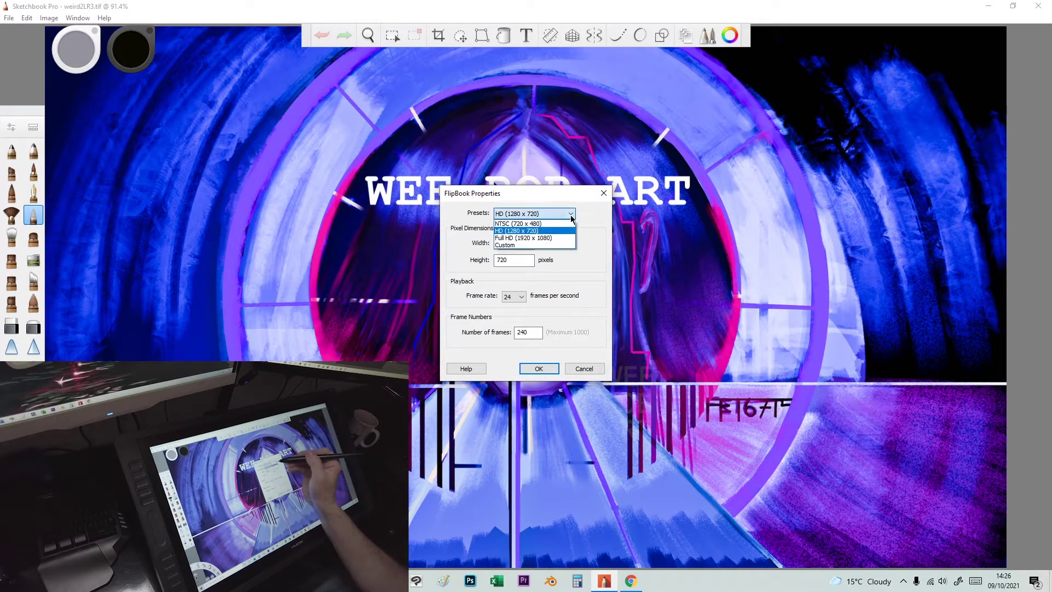
click(571, 214)
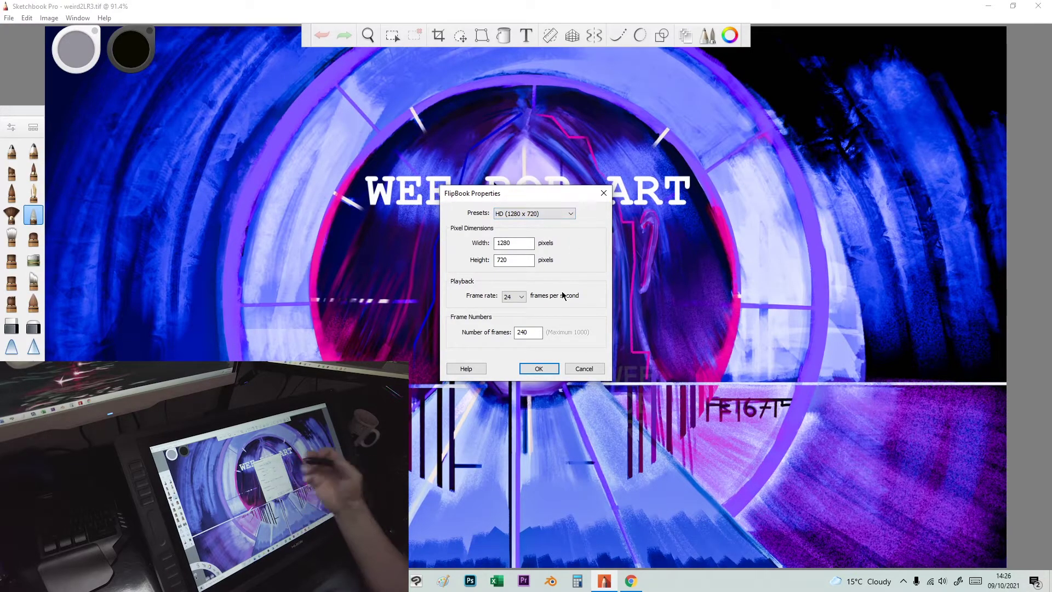
click(521, 296)
click(522, 301)
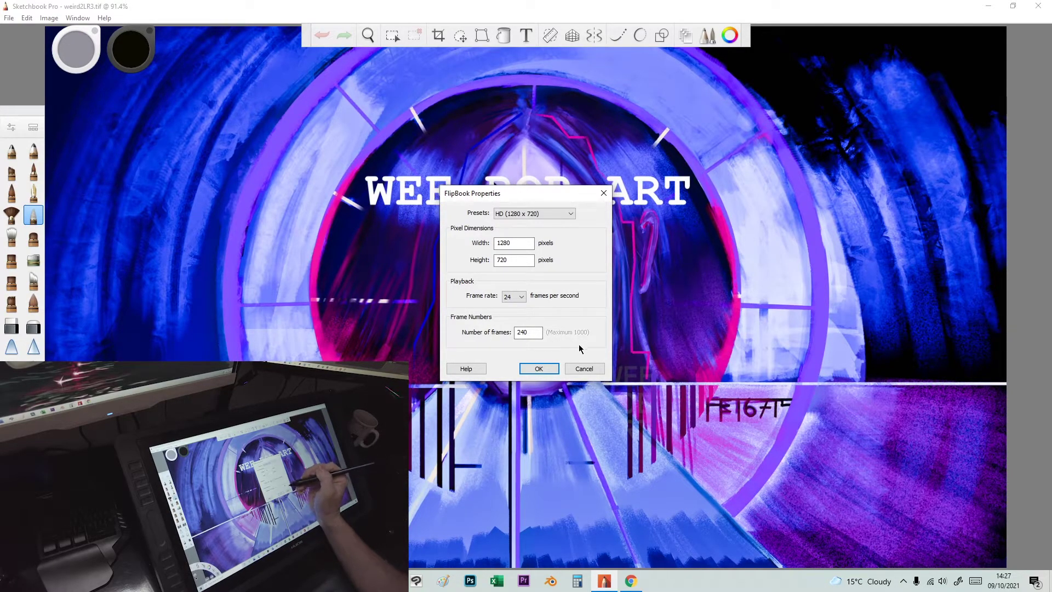
click(538, 368)
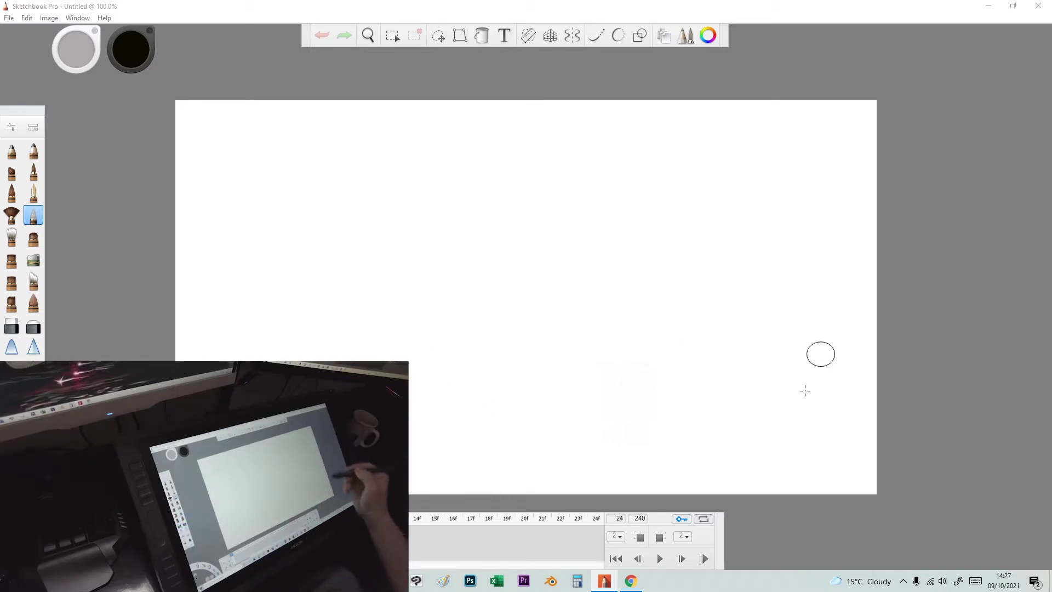
Review the frame-count choices for ghosting next and previous frames, keeping 2 for the previous frames
click(683, 535)
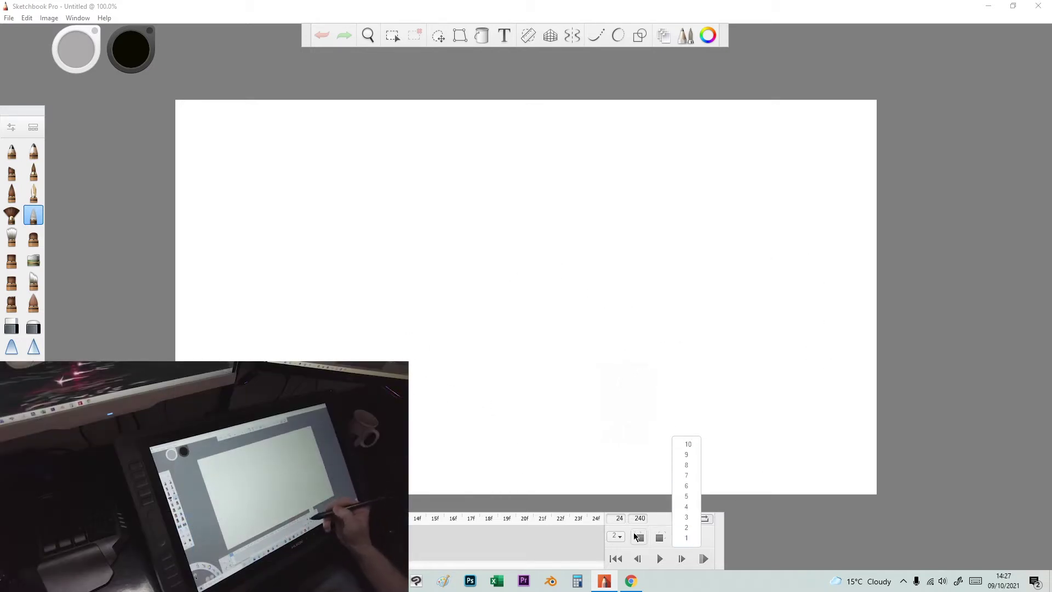
click(616, 536)
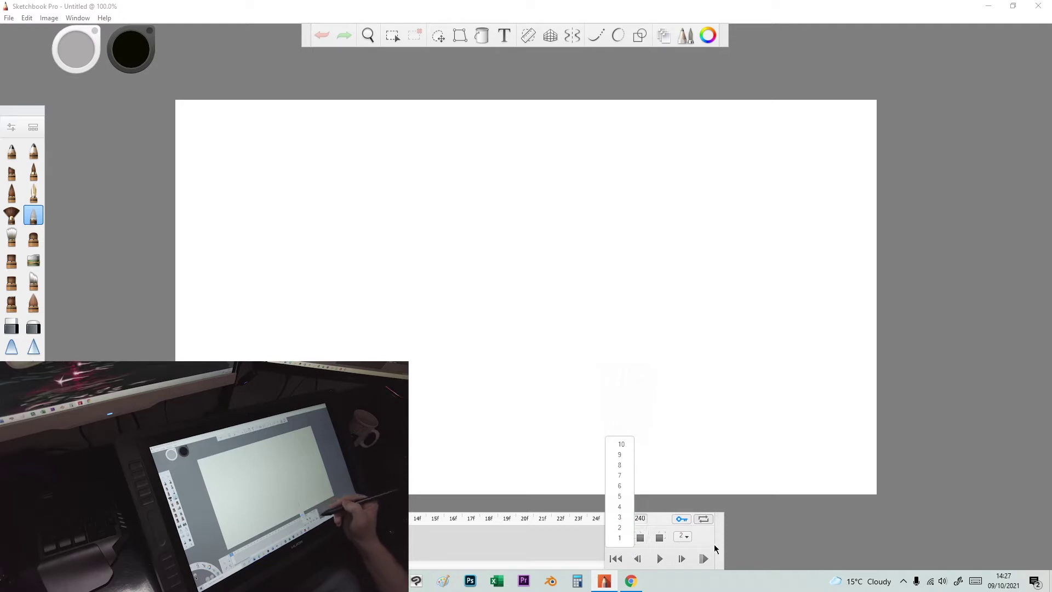
click(625, 527)
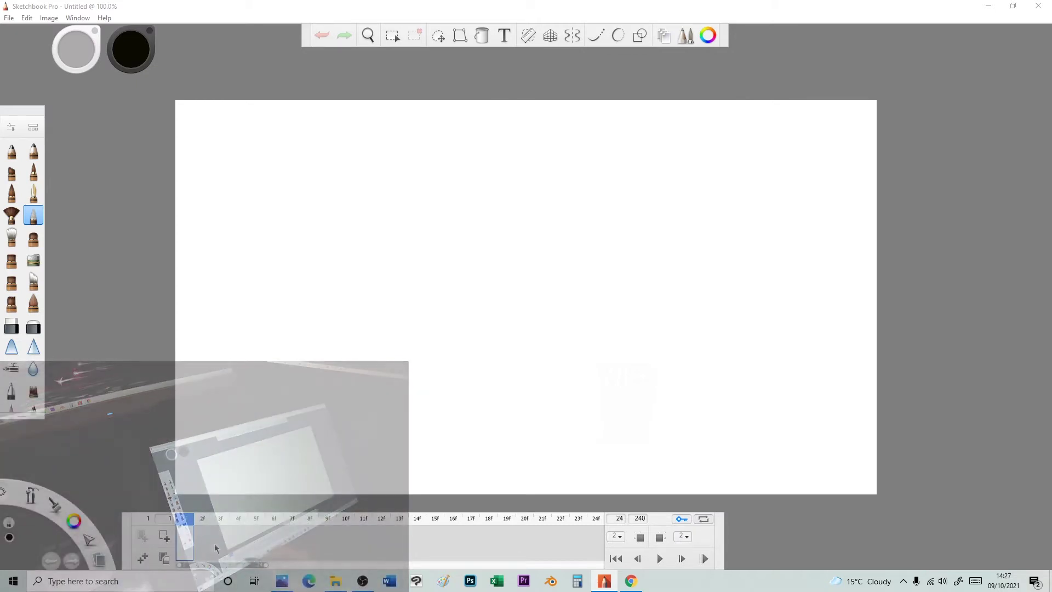
Widen the FlipBook timeline and extend its displayed range to 67 frames
drag(268, 564, 361, 569)
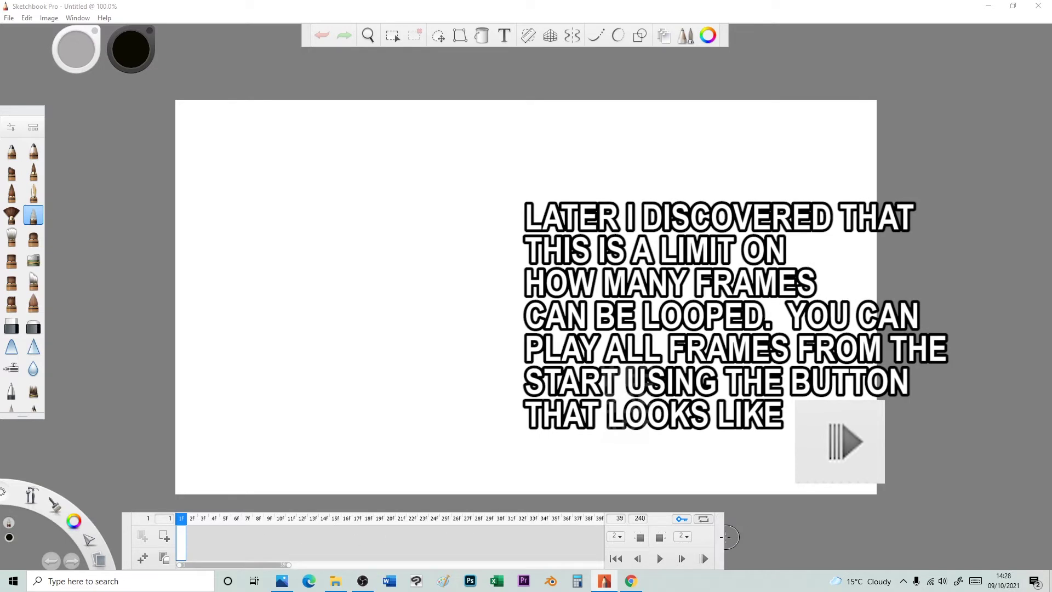
drag(724, 538, 855, 538)
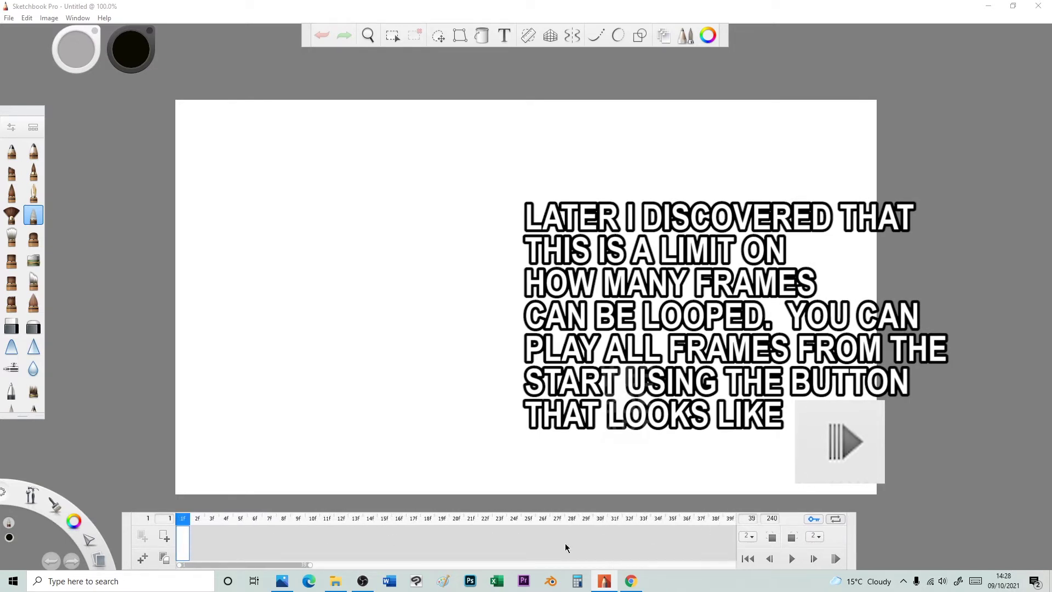
drag(309, 564, 473, 558)
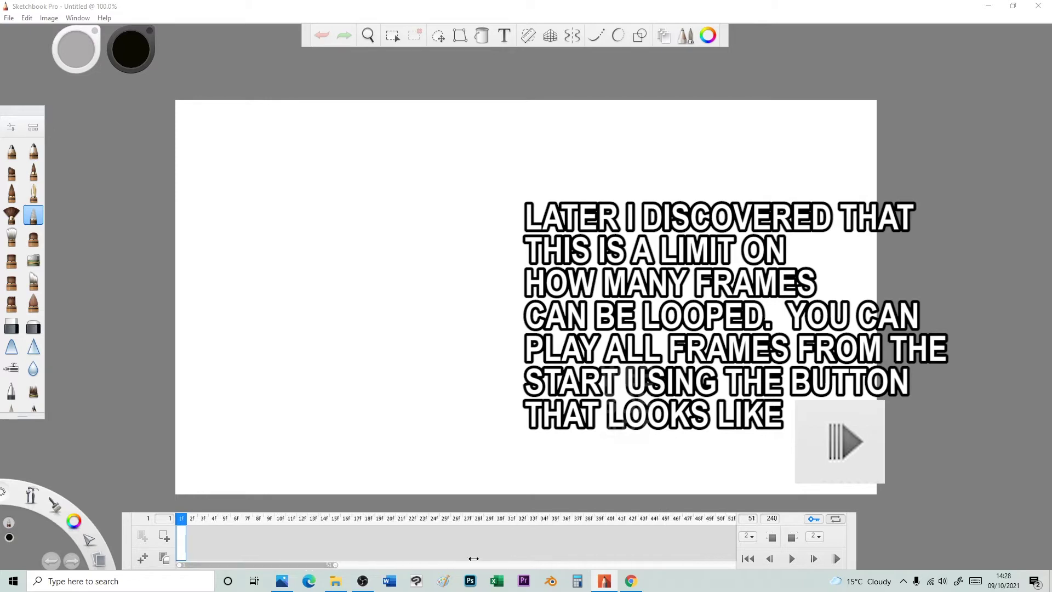
drag(855, 544, 971, 531)
drag(366, 565, 494, 555)
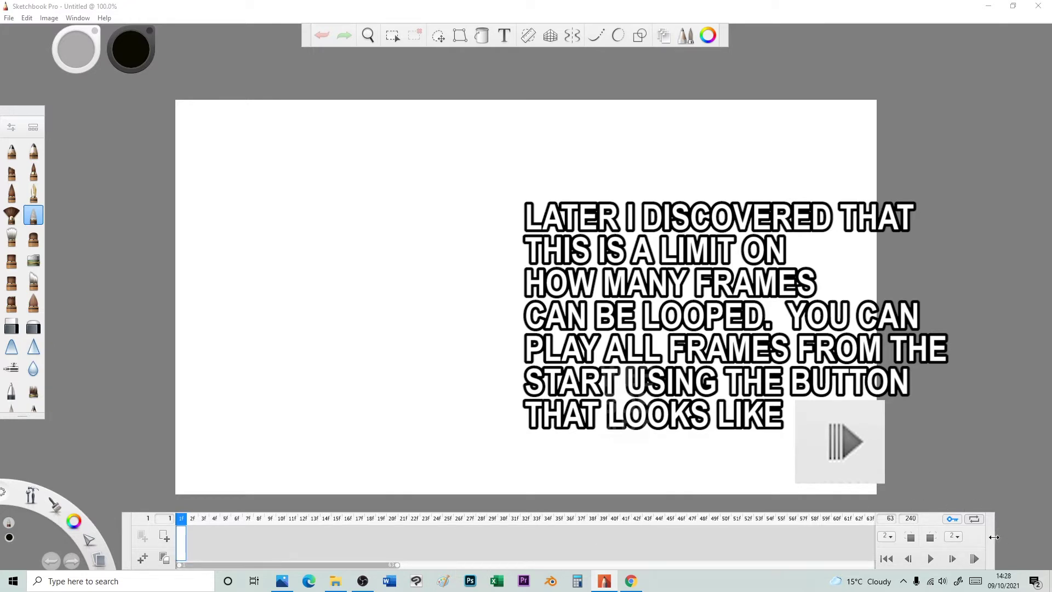
drag(994, 536, 1039, 534)
drag(410, 570, 564, 560)
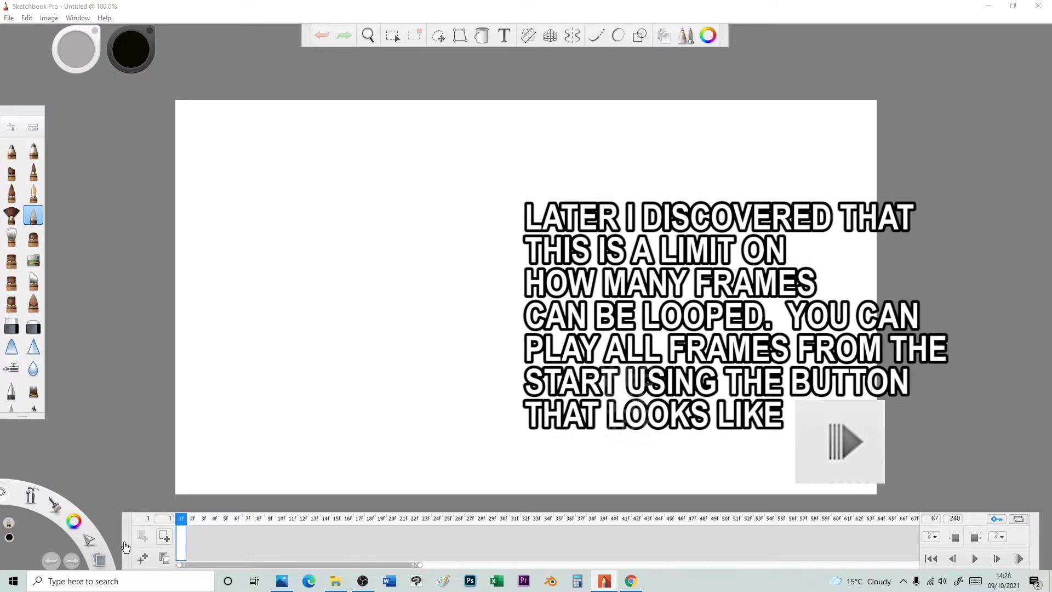
Widen the timeline further at its starting edge and extend the displayed range to 75 frames
drag(122, 546, 41, 554)
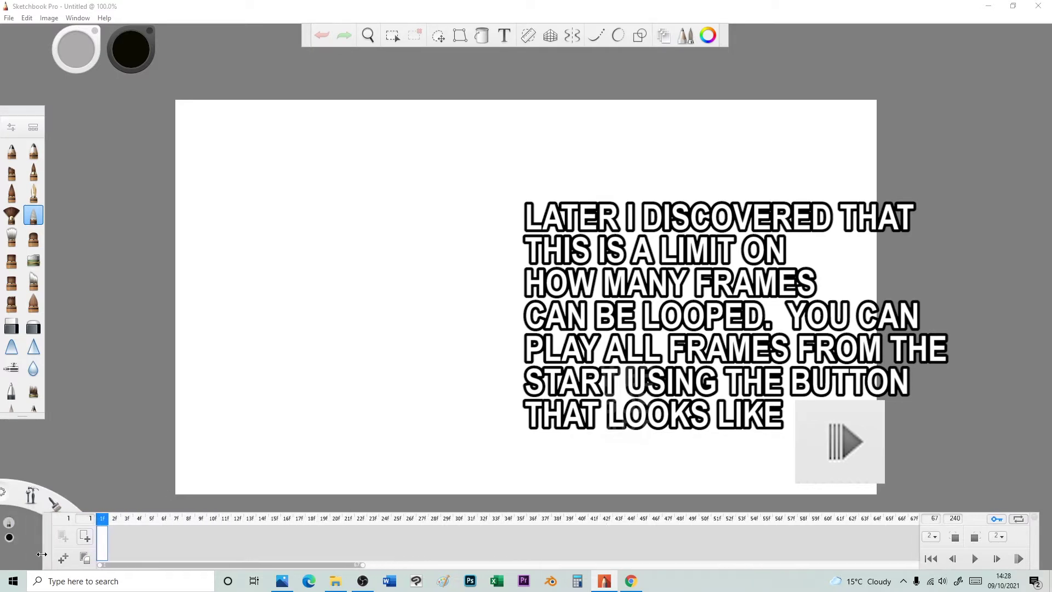
click(378, 565)
drag(460, 565, 139, 565)
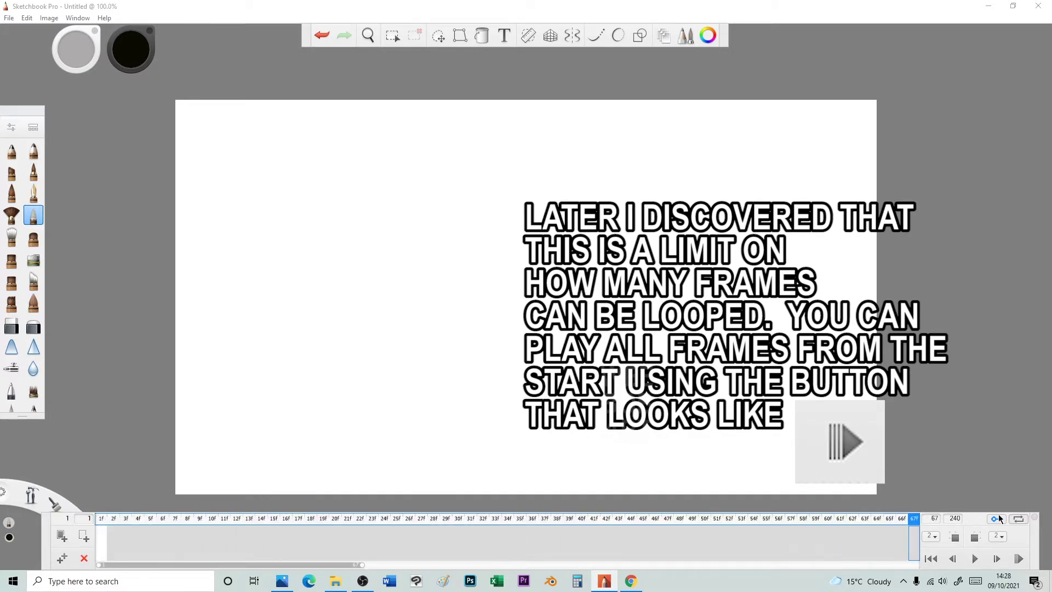
drag(362, 564, 528, 557)
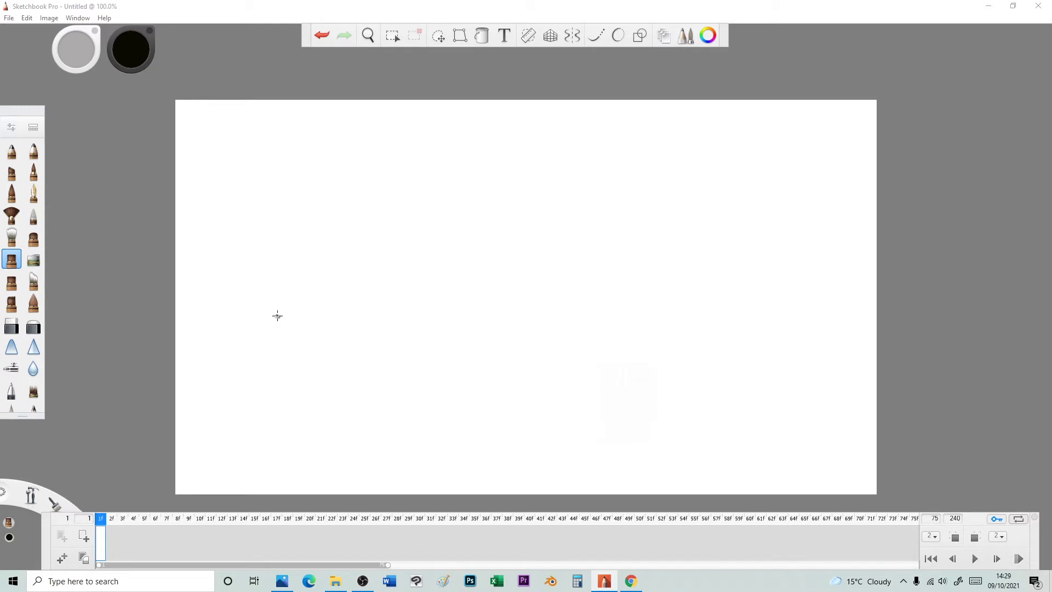
Draw a small black circle as the ball in the left part of the canvas on frame 1 and insert a blank frame 2
mouse_move(277, 316)
mouse_down()
mouse_move(267, 335)
mouse_move(285, 355)
mouse_move(314, 335)
mouse_move(271, 313)
mouse_up()
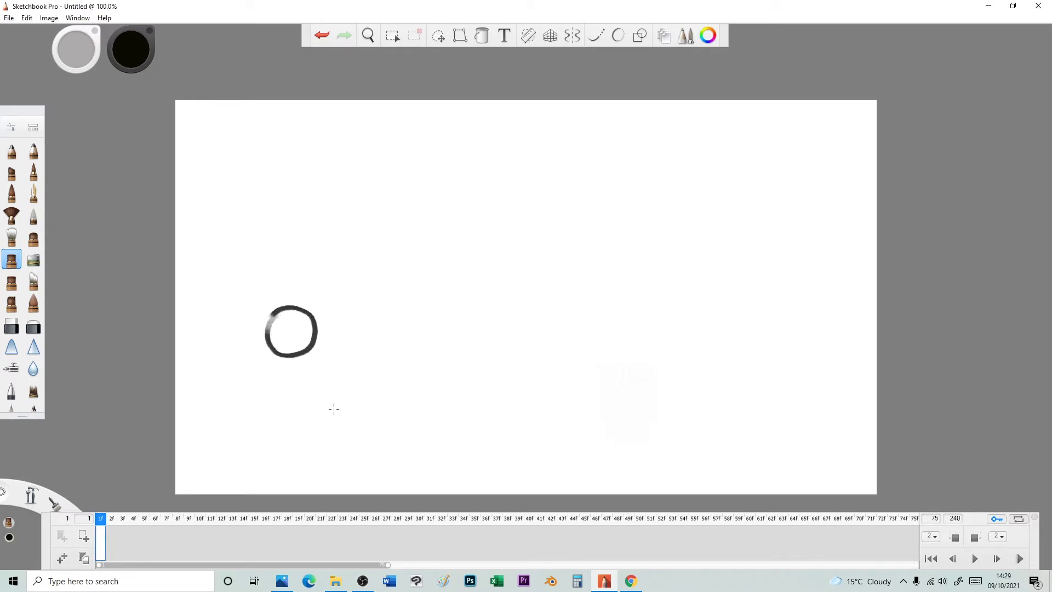
click(84, 540)
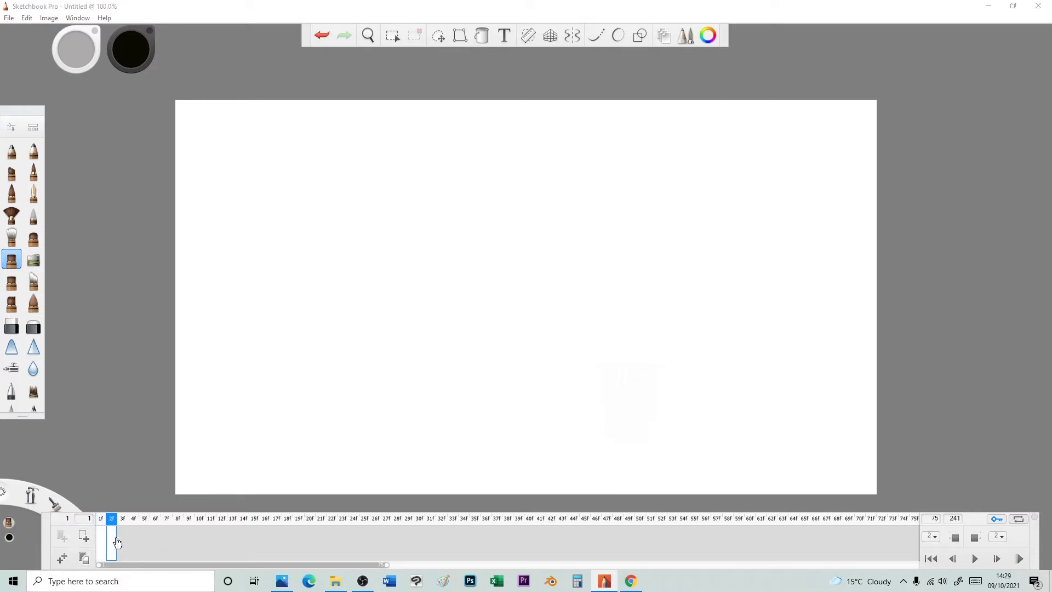
click(101, 548)
click(112, 547)
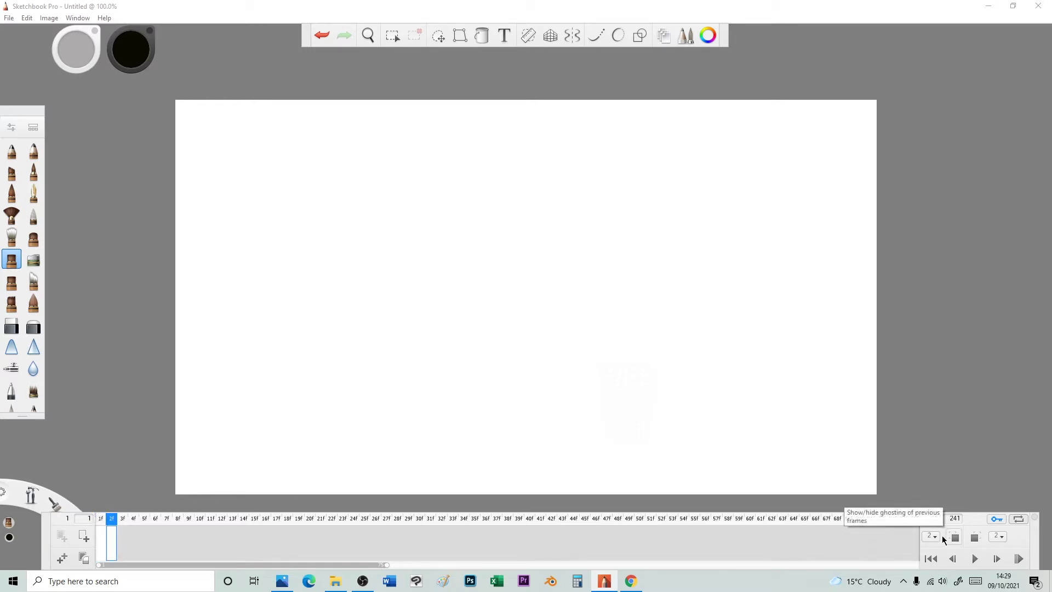
Enable ghosting of previous frames and draw the ball on frame 2 slightly up and to the right of the ghosted circle
click(929, 536)
click(955, 539)
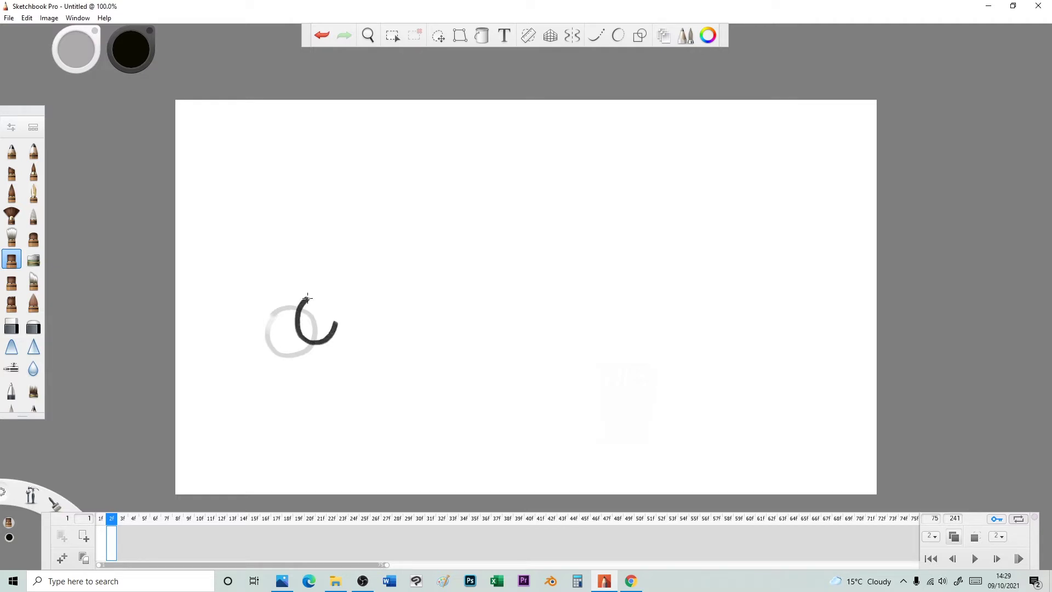
key(ctrl+z)
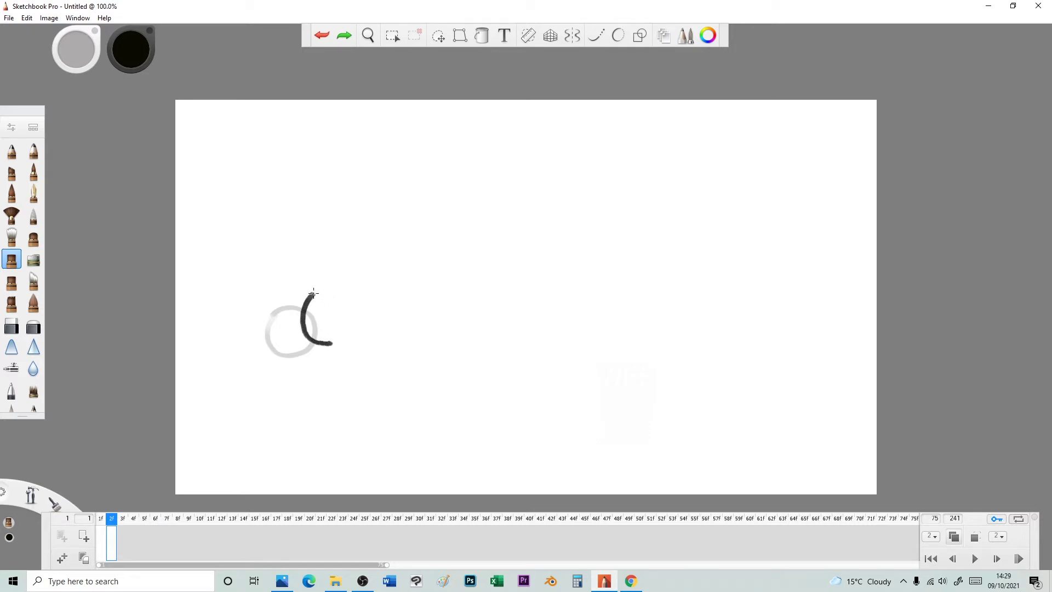
drag(313, 293, 307, 298)
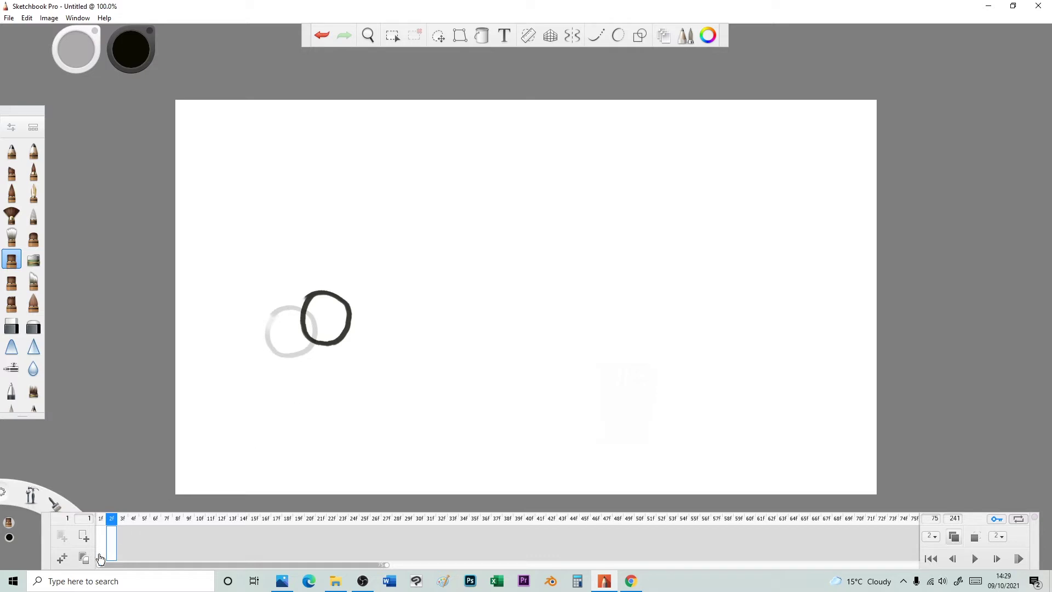
Insert frames 3 and 4 and draw the ball on each one a little further up and to the right
click(64, 558)
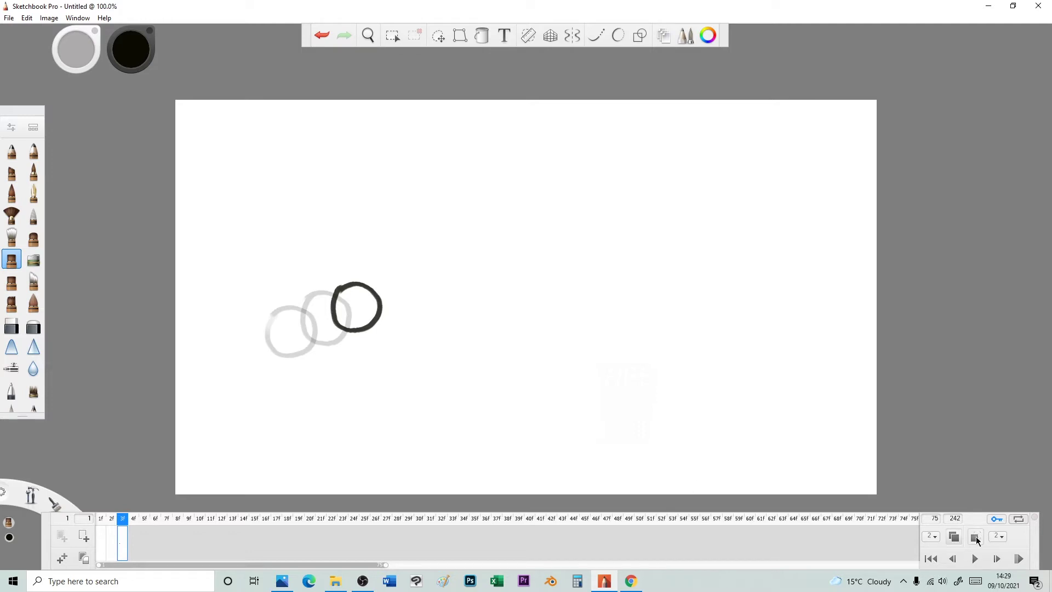
click(84, 536)
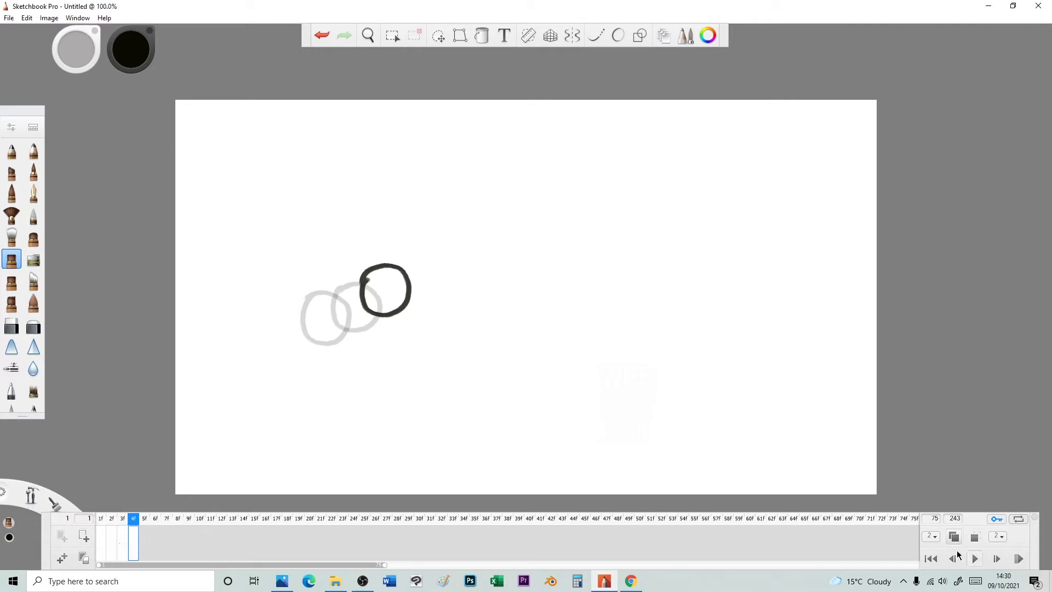
Try ghosting 4 previous frames and return the count to 2
click(930, 535)
click(934, 513)
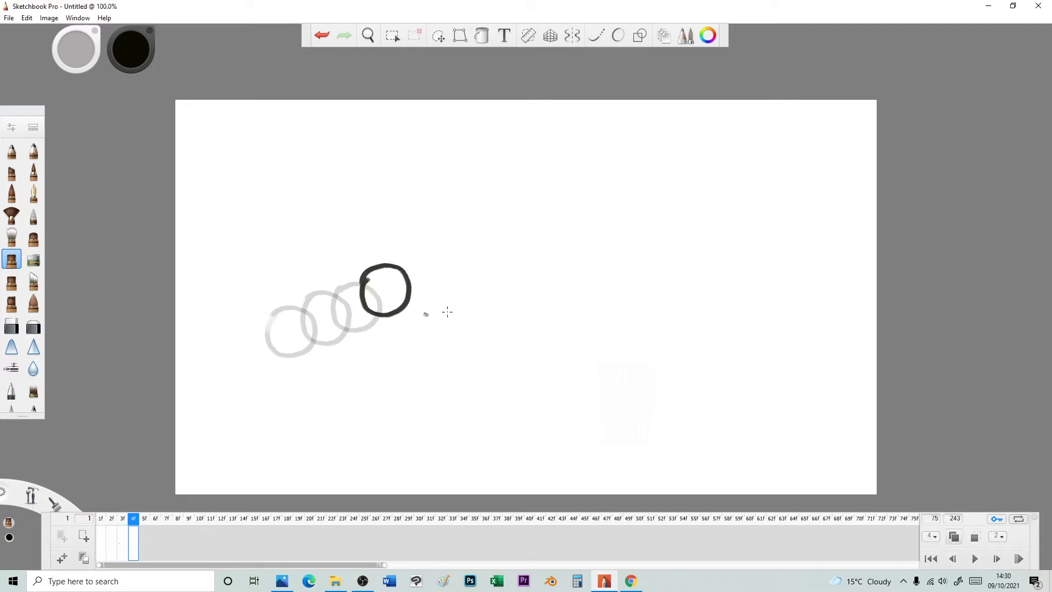
click(930, 536)
click(939, 526)
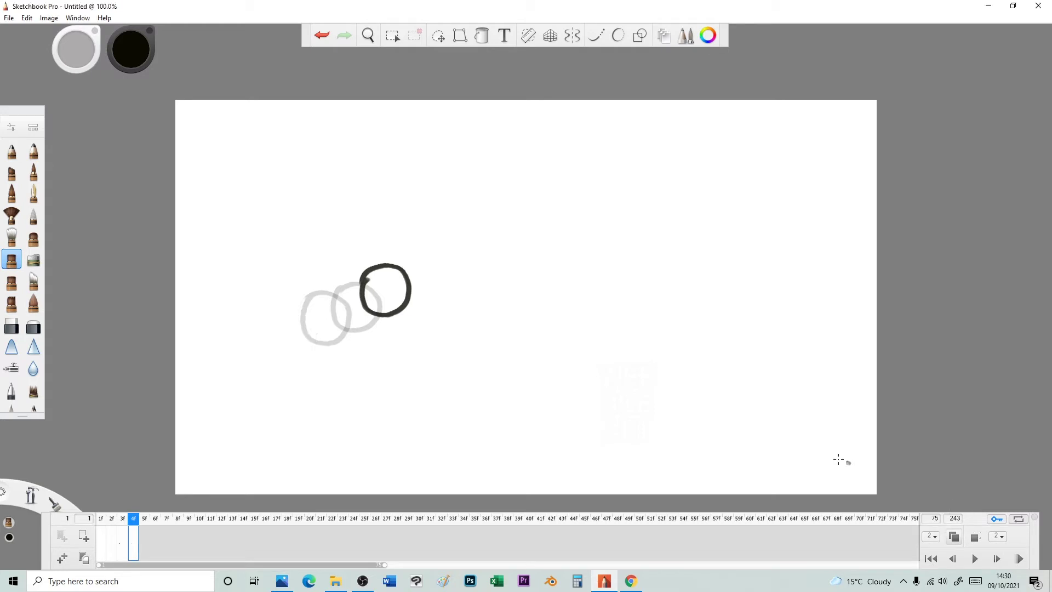
Insert more frames from frame 5 onward and draw the ball following an arc that rises and curves downward across the canvas
click(78, 539)
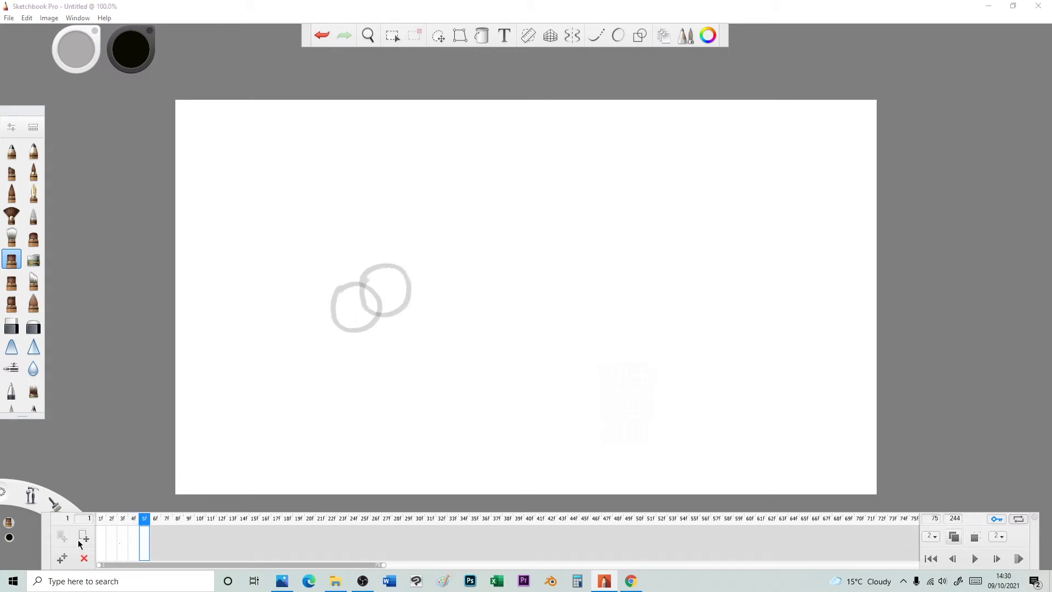
mouse_move(405, 256)
mouse_down()
mouse_move(398, 283)
mouse_move(404, 257)
mouse_up()
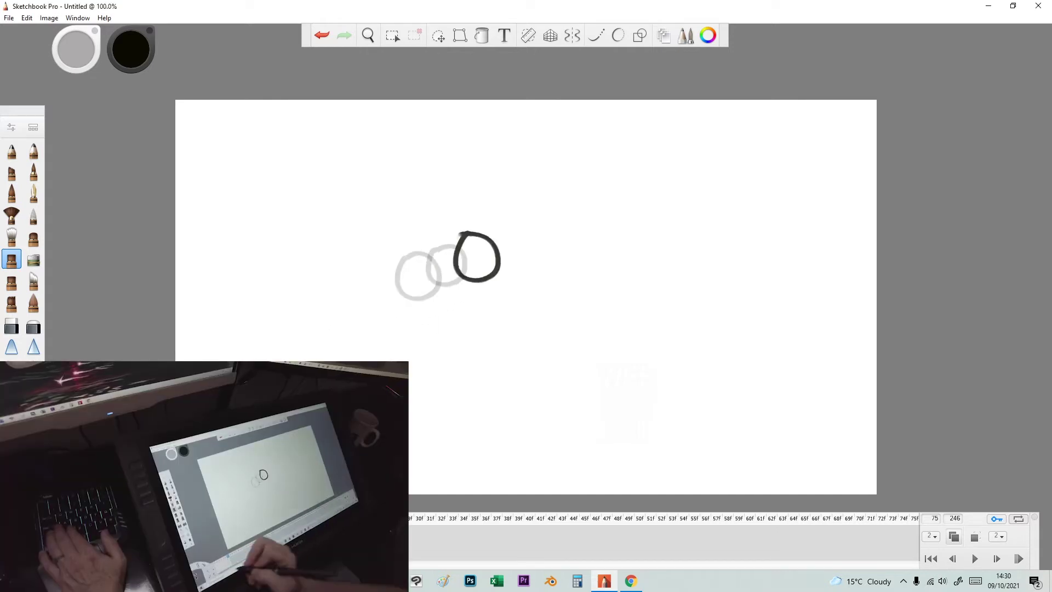
drag(526, 219, 524, 222)
drag(608, 266, 634, 307)
Add frames up to frame 28, drawing the ball falling to the canvas's lower edge, bouncing to the right edge and rebounding
click(78, 540)
drag(685, 372, 683, 374)
click(79, 540)
drag(715, 463, 757, 445)
click(78, 539)
drag(866, 332, 867, 334)
Insert frame 29 with the ball drawn further up and to the left, and reduce the timeline's displayed range to 29 frames
click(81, 538)
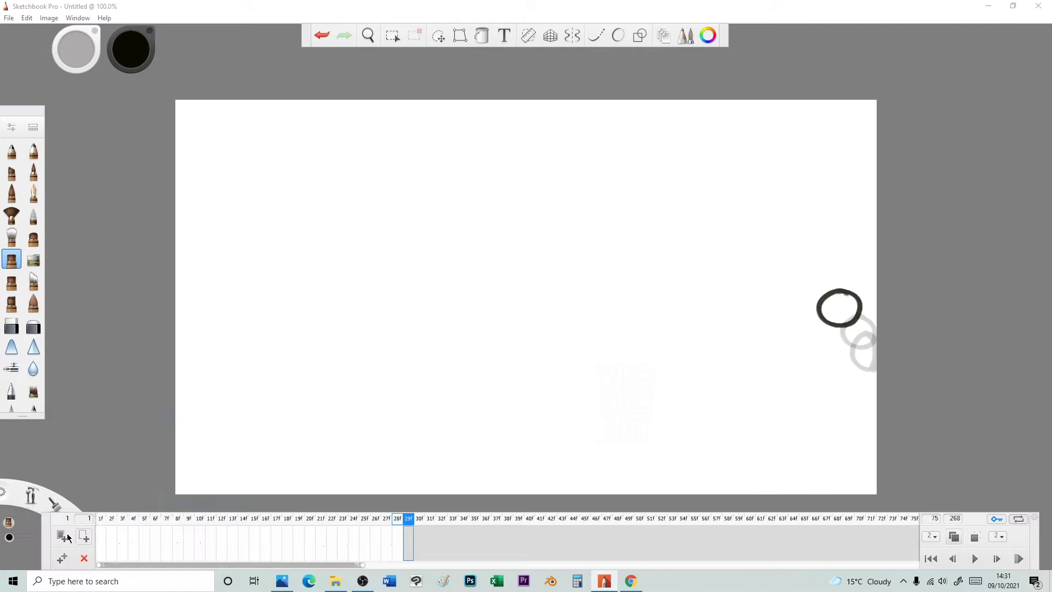
click(81, 537)
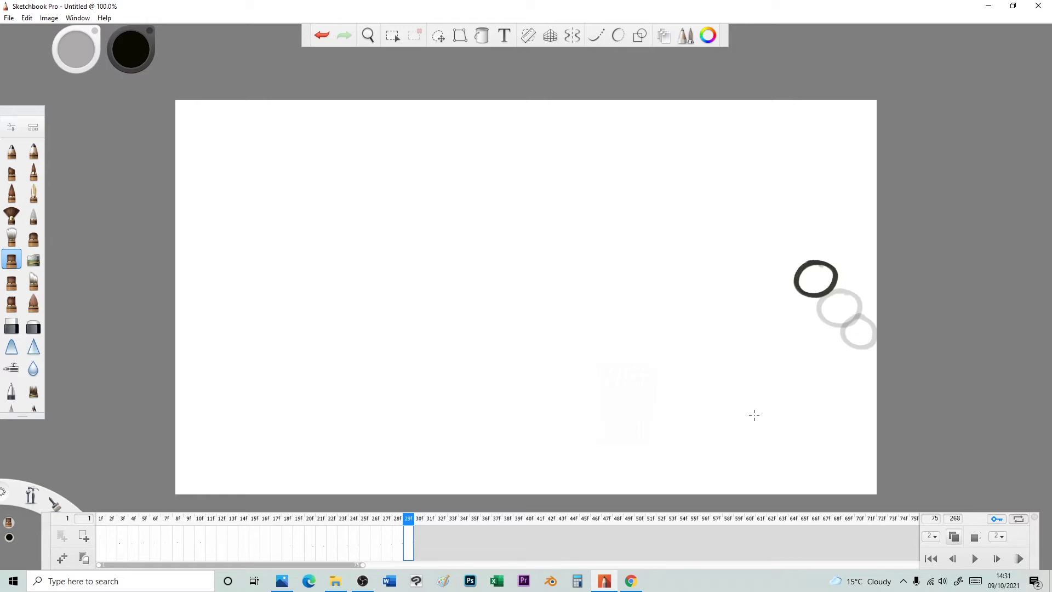
drag(363, 565, 230, 583)
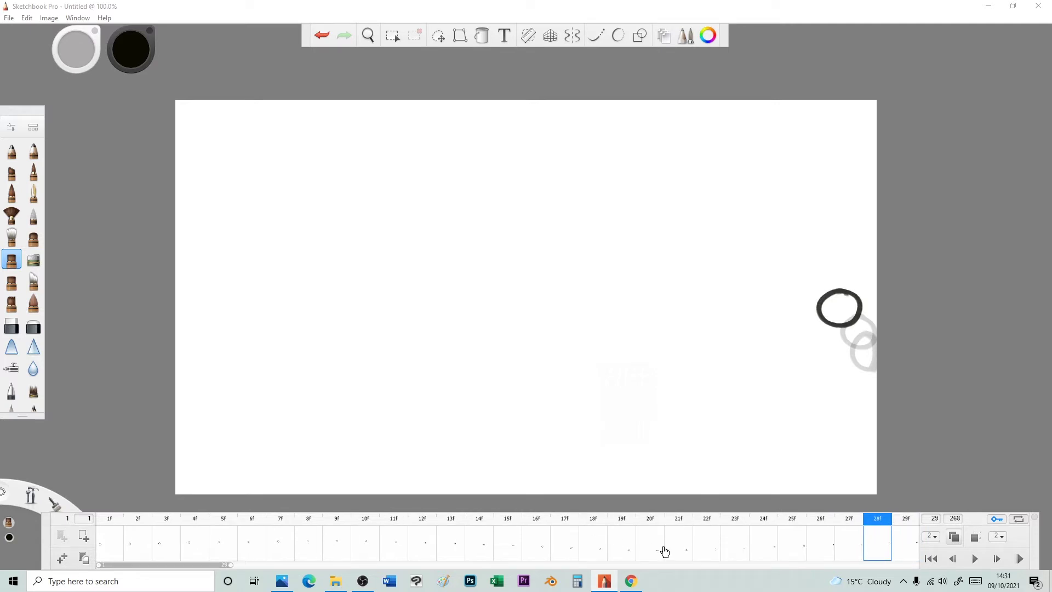
Play the bouncing ball animation from frame 1 and stop playback
click(937, 558)
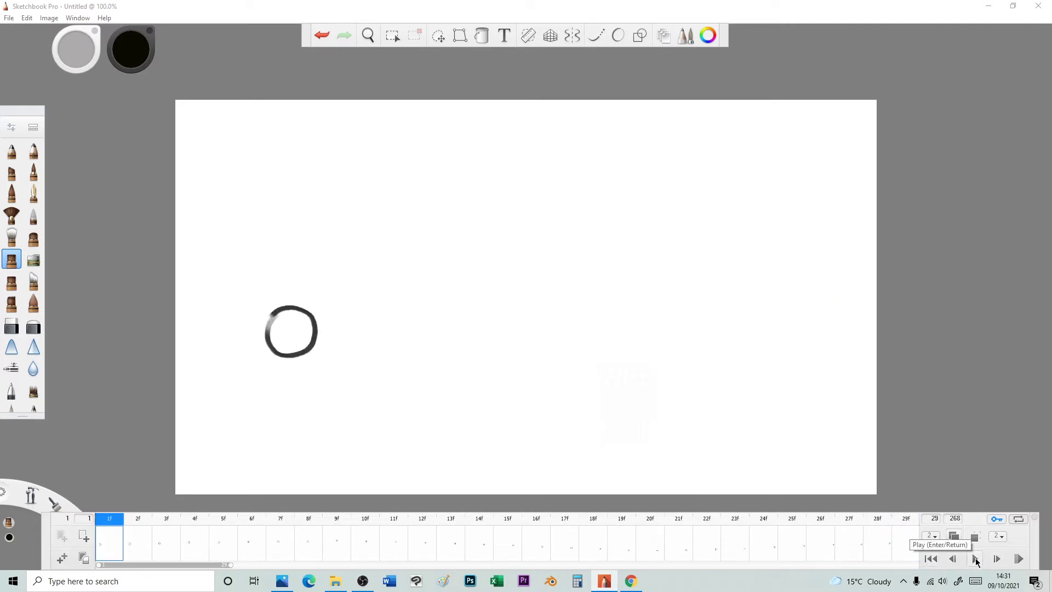
click(975, 559)
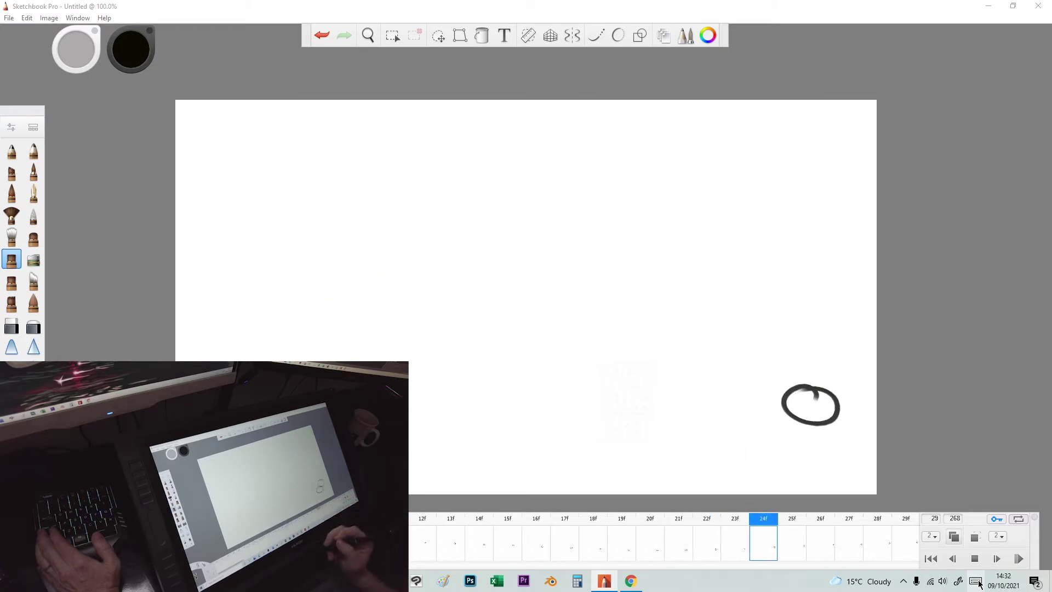
key(space)
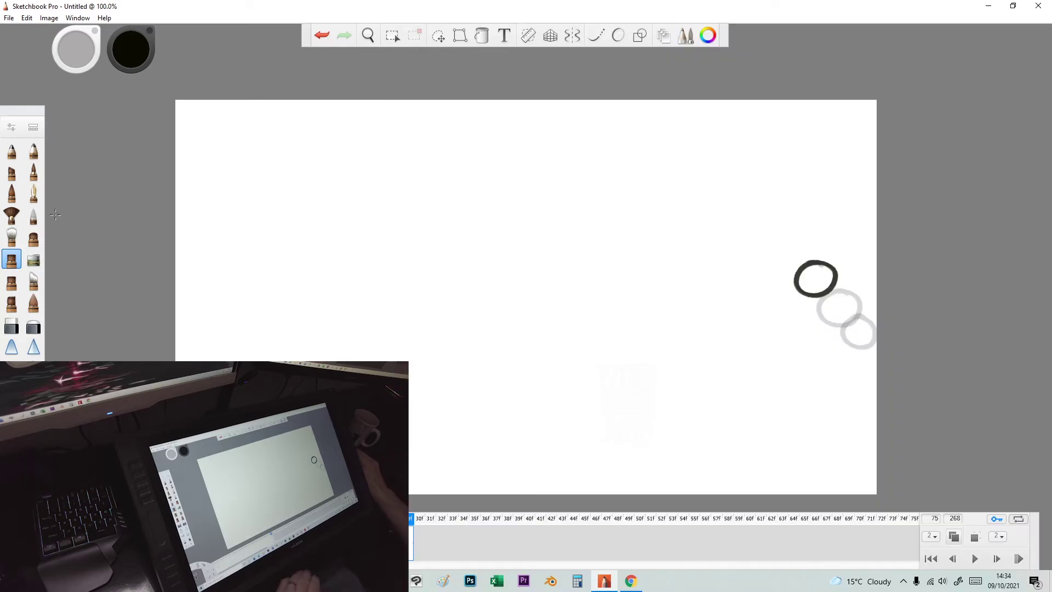
Create a new FlipBook from images sakura animationbasicbasic0000 to 0027, accepting the resize to 608 x 1080 and saving the ball animation
click(9, 22)
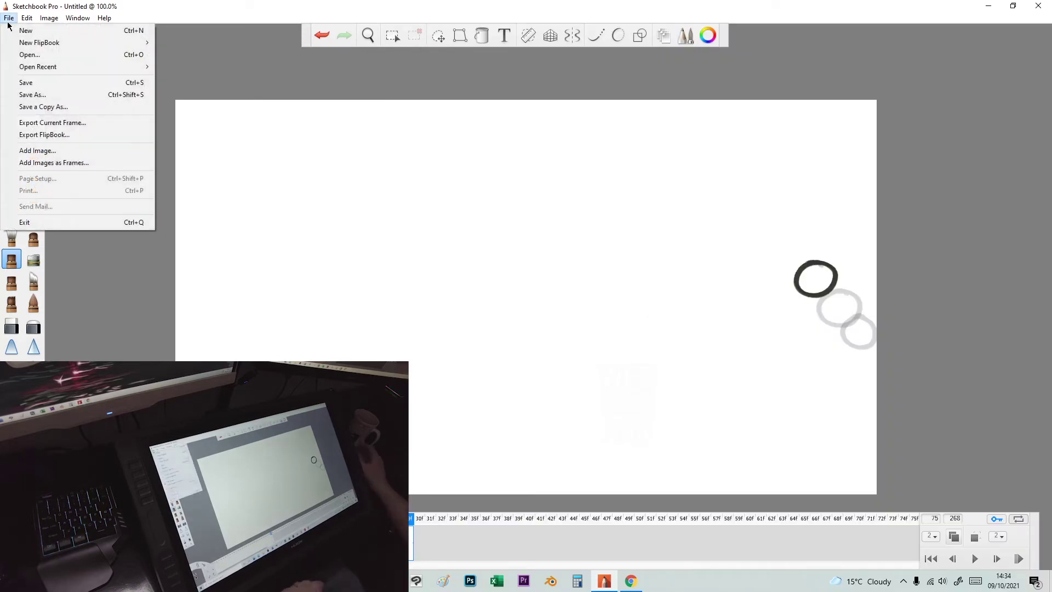
mouse_move(30, 43)
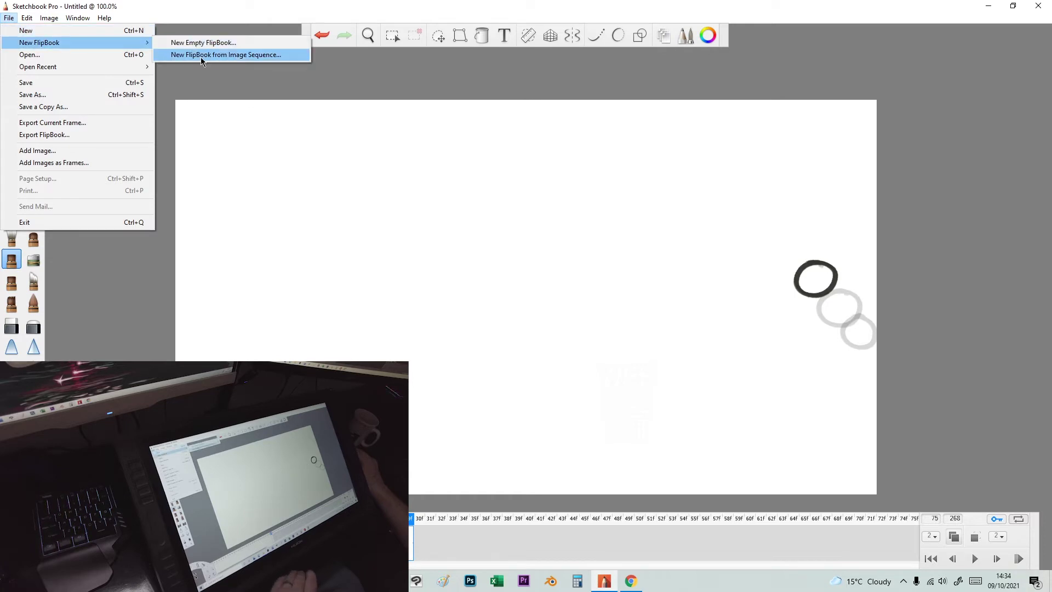
click(201, 57)
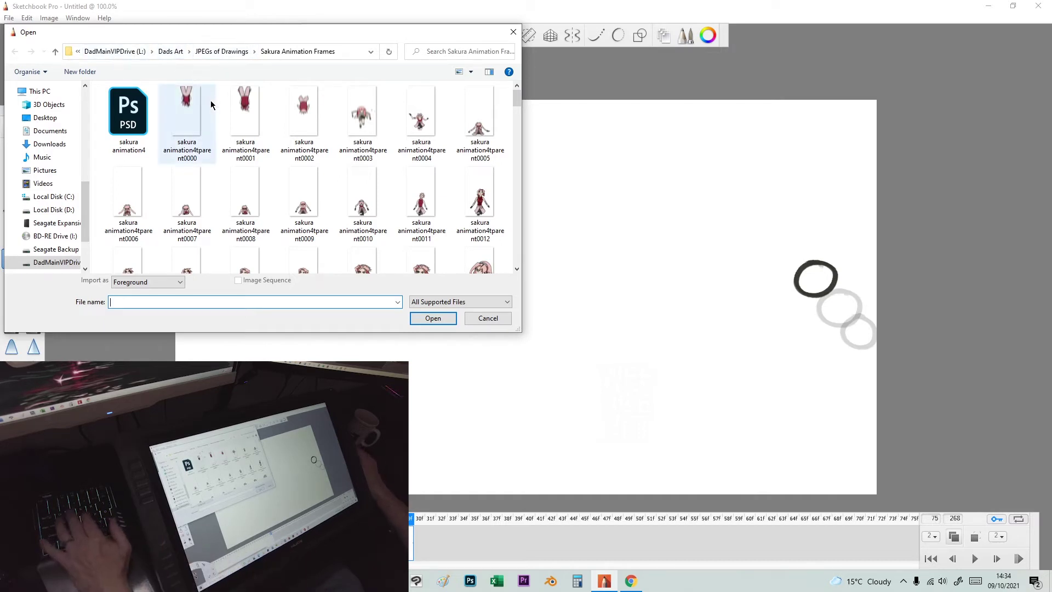
scroll(289, 178, down, 5)
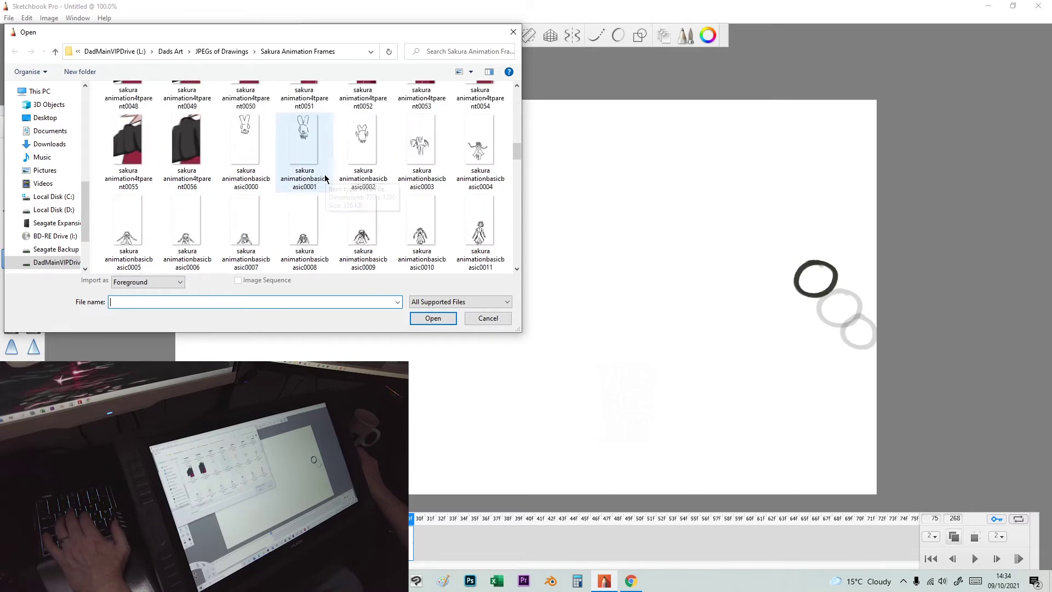
click(256, 142)
scroll(307, 208, down, 3)
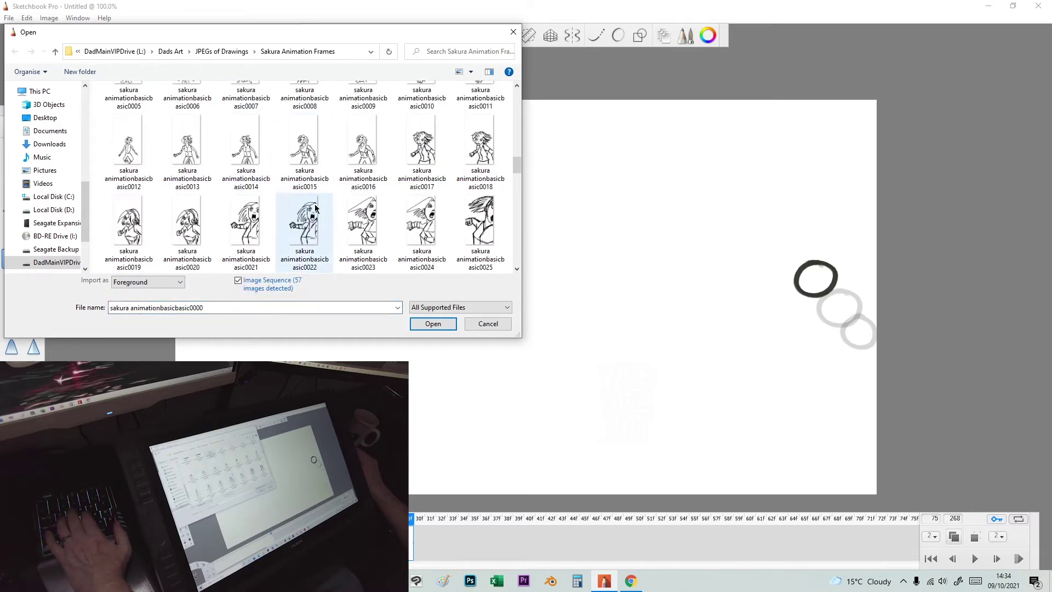
shift+click(188, 219)
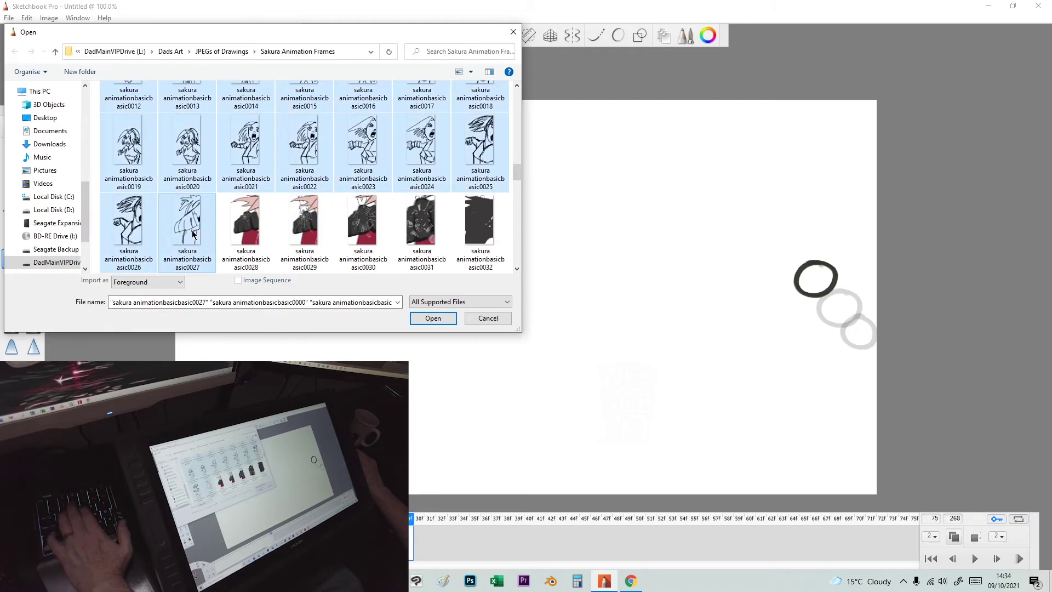
click(433, 318)
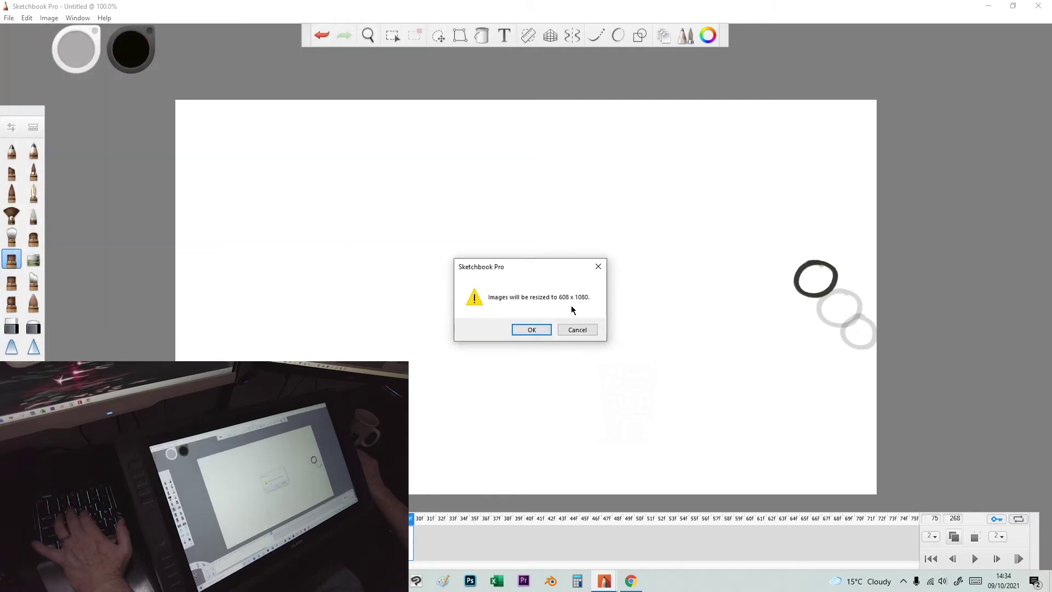
click(529, 329)
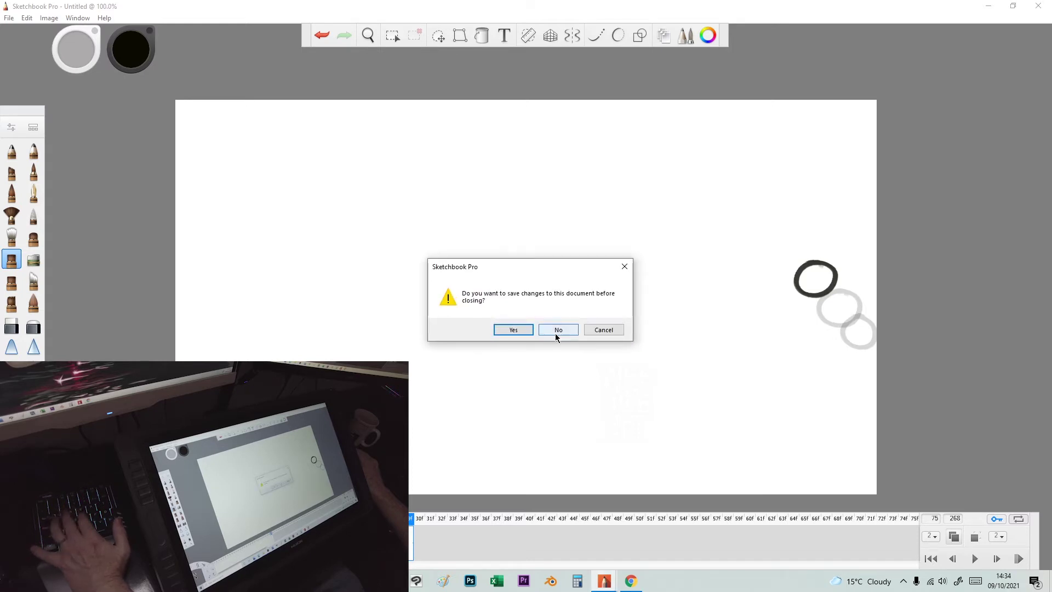
click(512, 330)
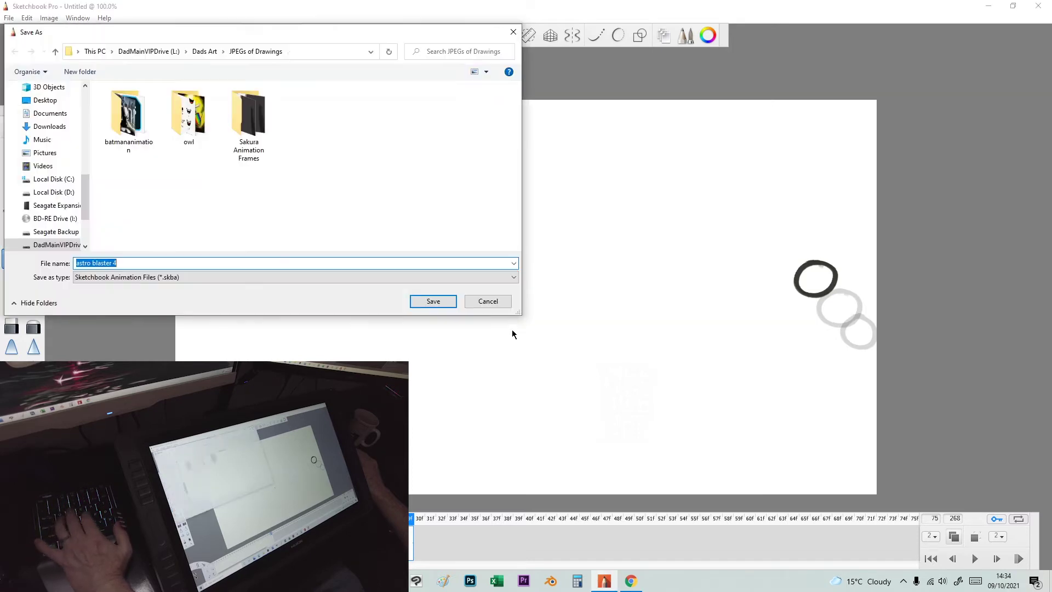
key(Return)
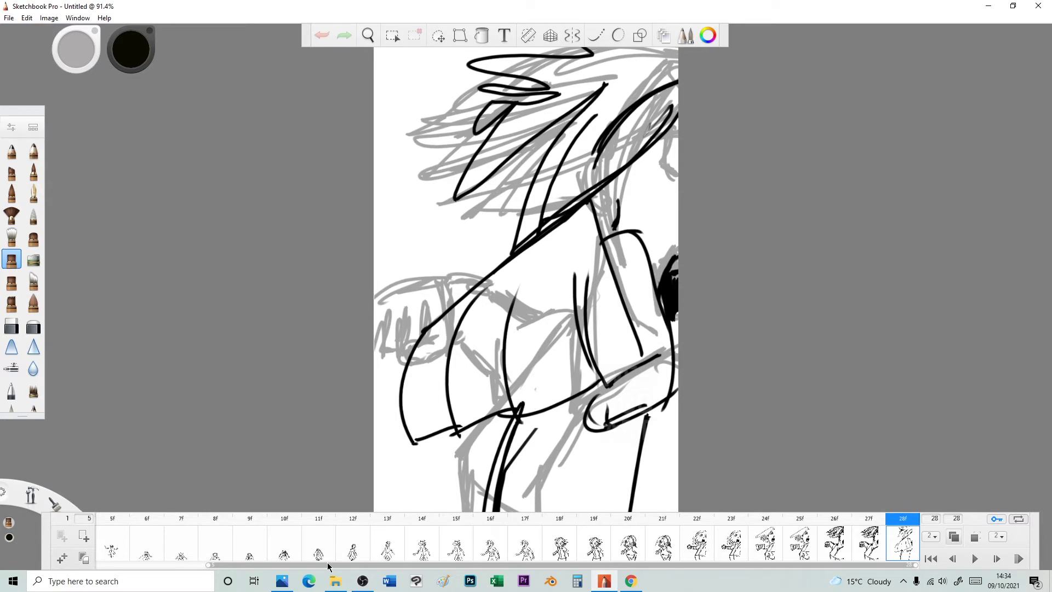
Adjust the timeline's displayed range to cover all 28 frames and go to frame 1
drag(328, 566, 182, 570)
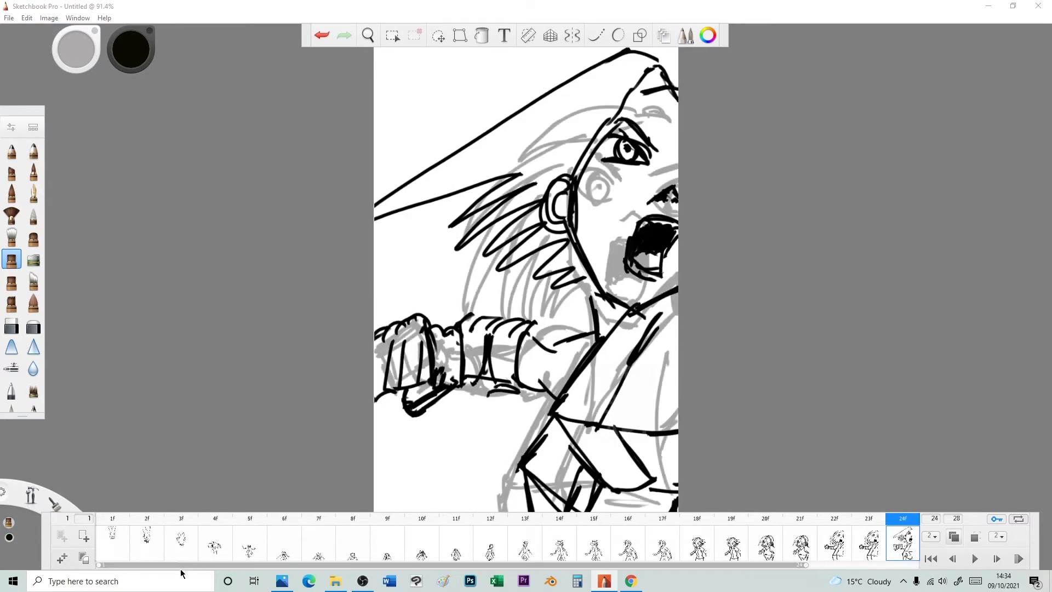
drag(803, 566, 941, 558)
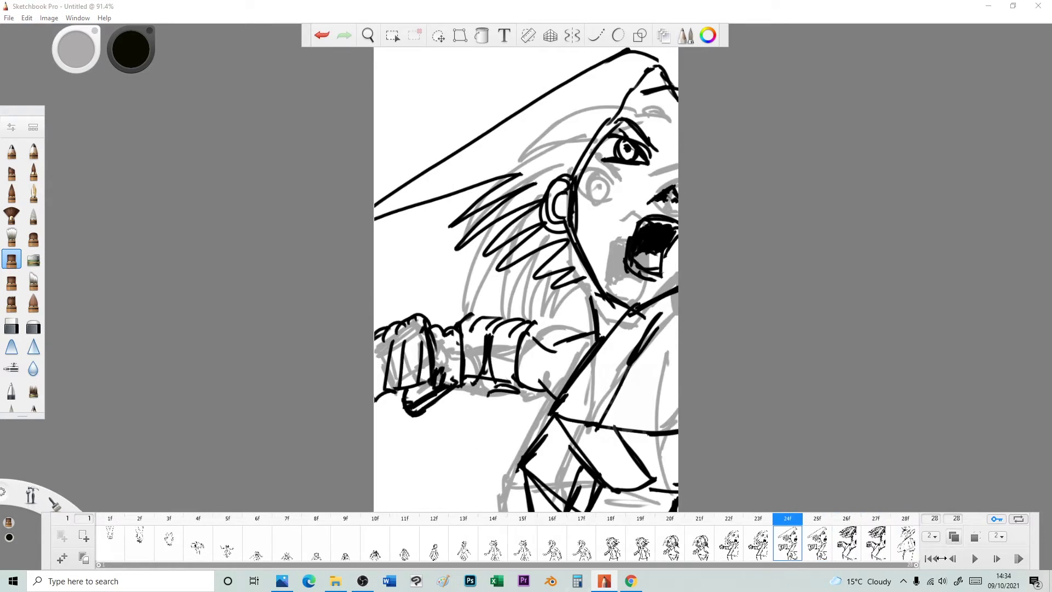
click(113, 538)
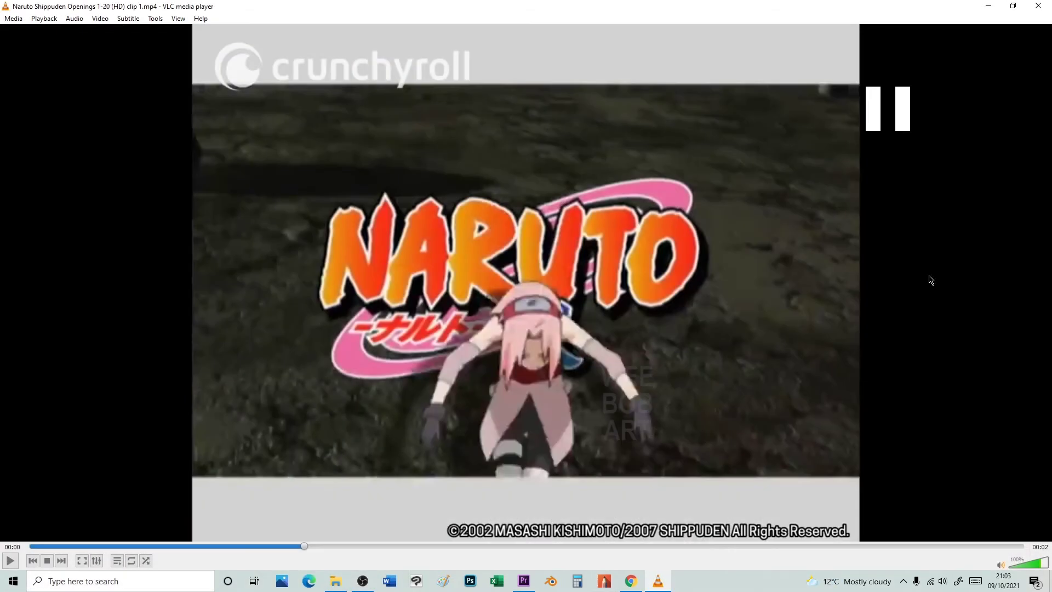
Switch to VLC media player and advance the Naruto Shippuden reference clip by one frame
key(e)
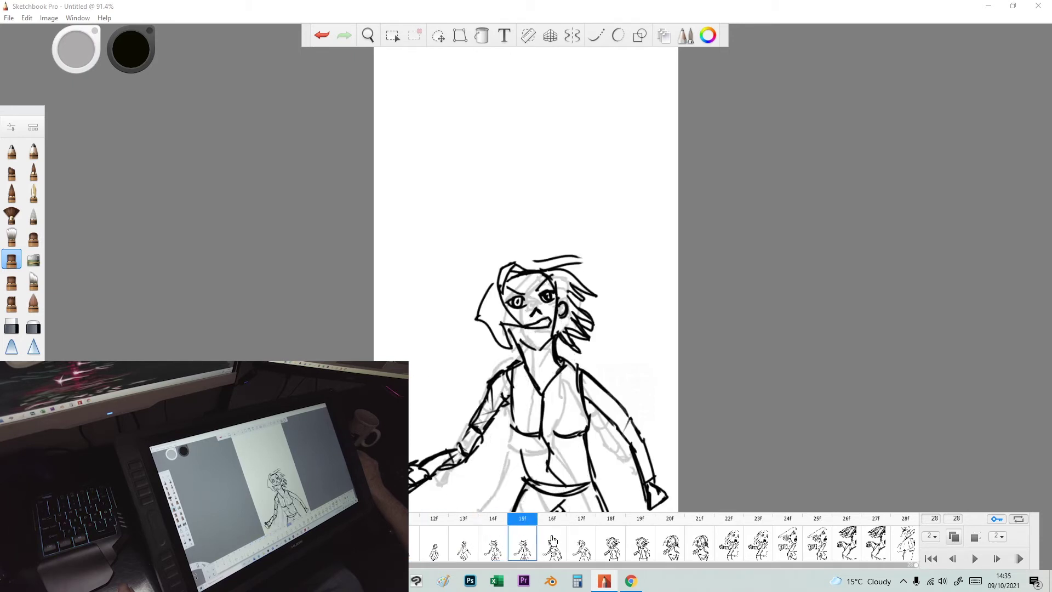
Review the sketched FlipBook by scrubbing through to frame 28 and playing it from frame 1
drag(552, 541, 905, 547)
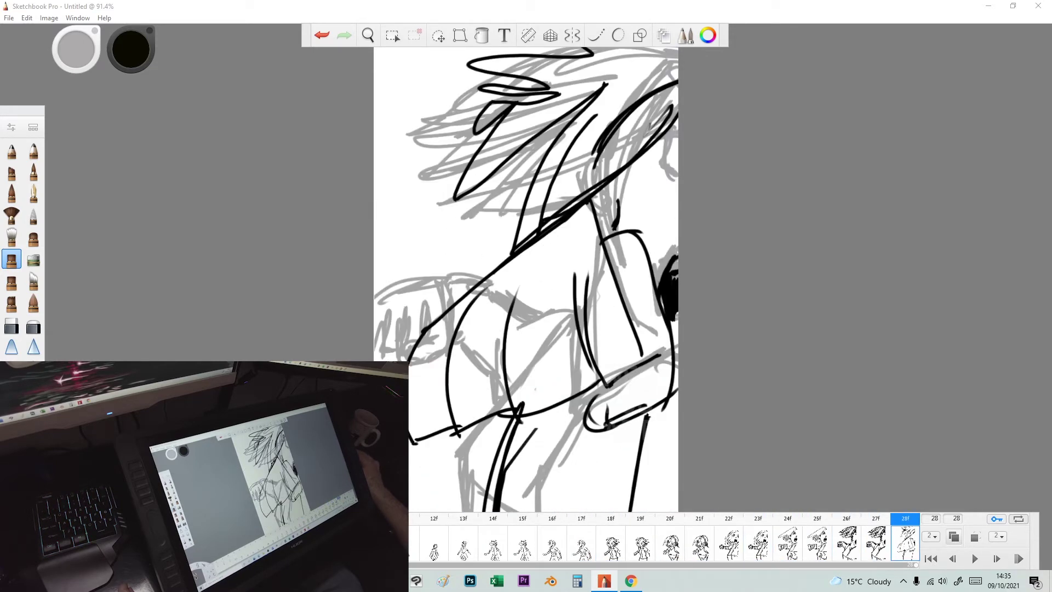
click(109, 542)
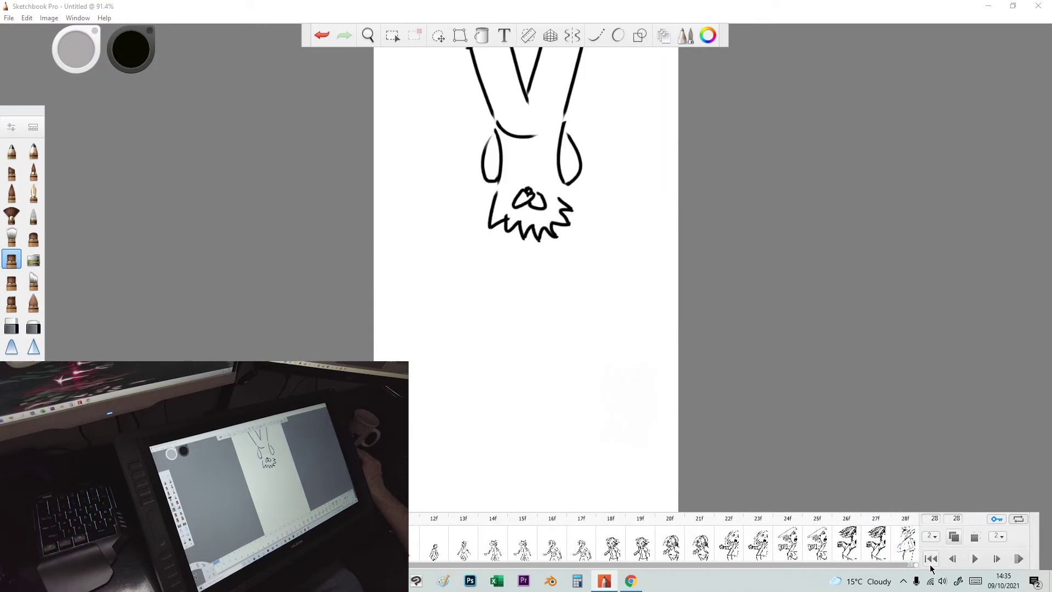
click(971, 559)
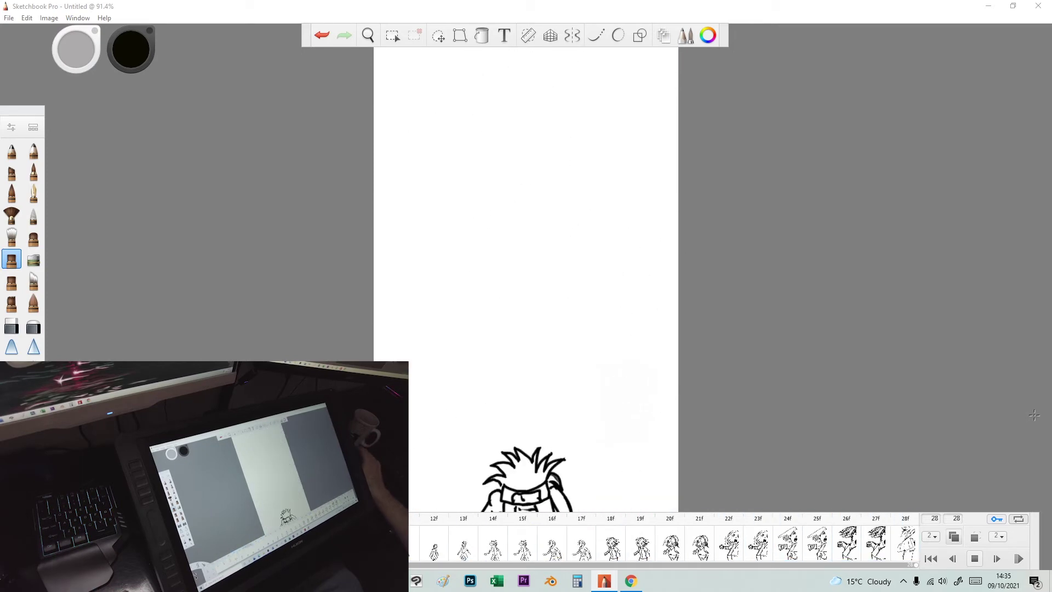
click(975, 559)
Create a new FlipBook from images sakura animation4tparent0000 to 0032, accepting the resize to 608 x 1080 without saving the current one
click(4, 18)
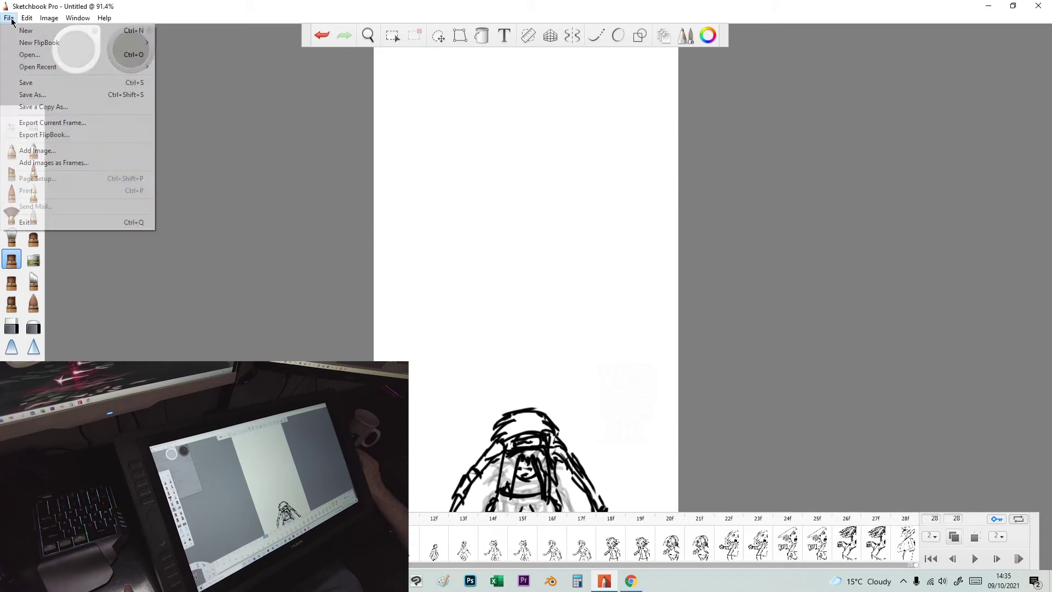
mouse_move(24, 42)
click(218, 55)
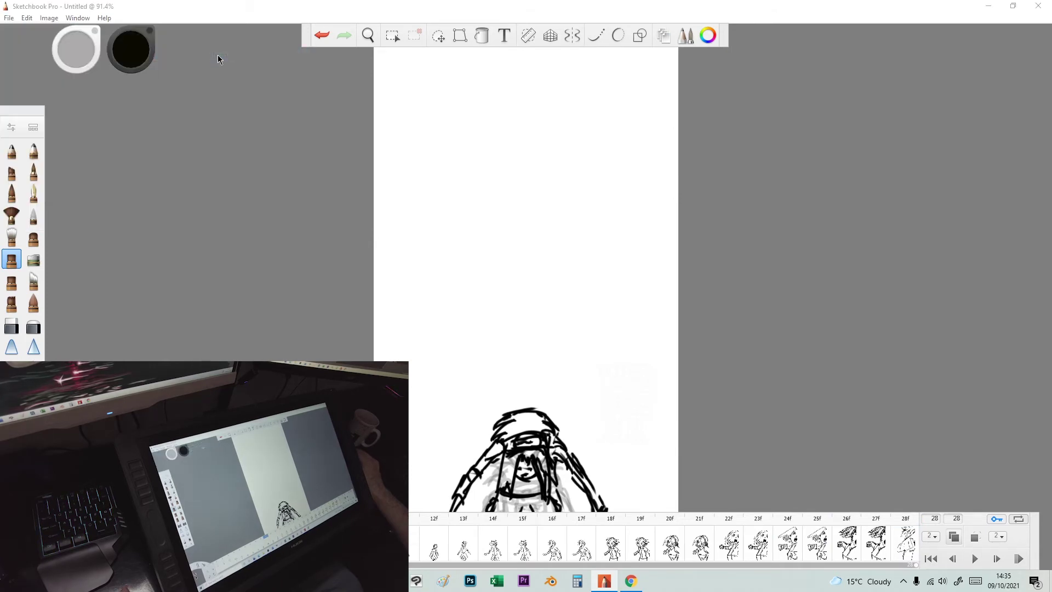
click(179, 111)
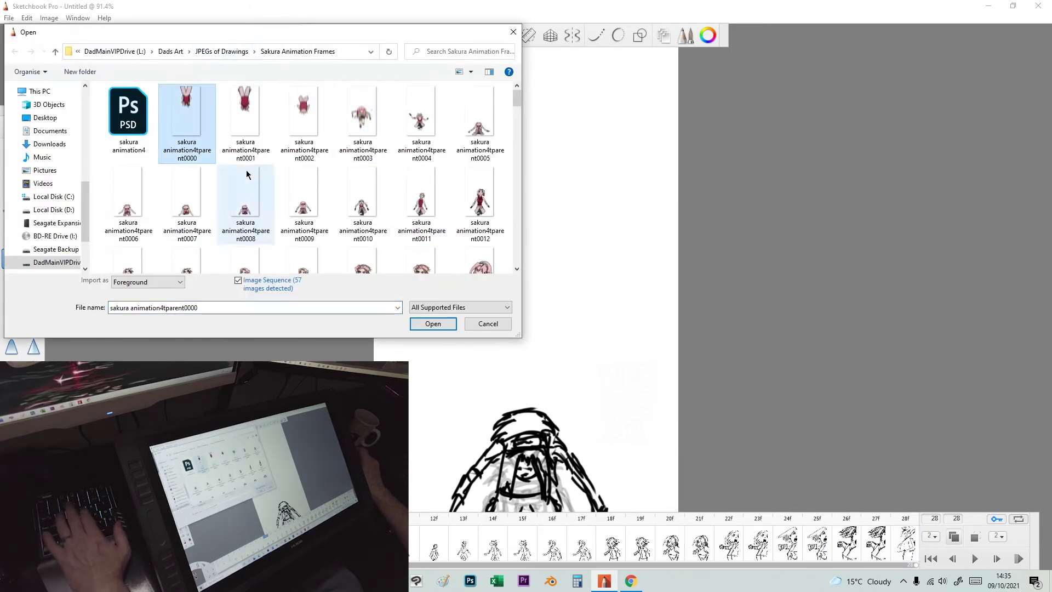
scroll(247, 171, down, 3)
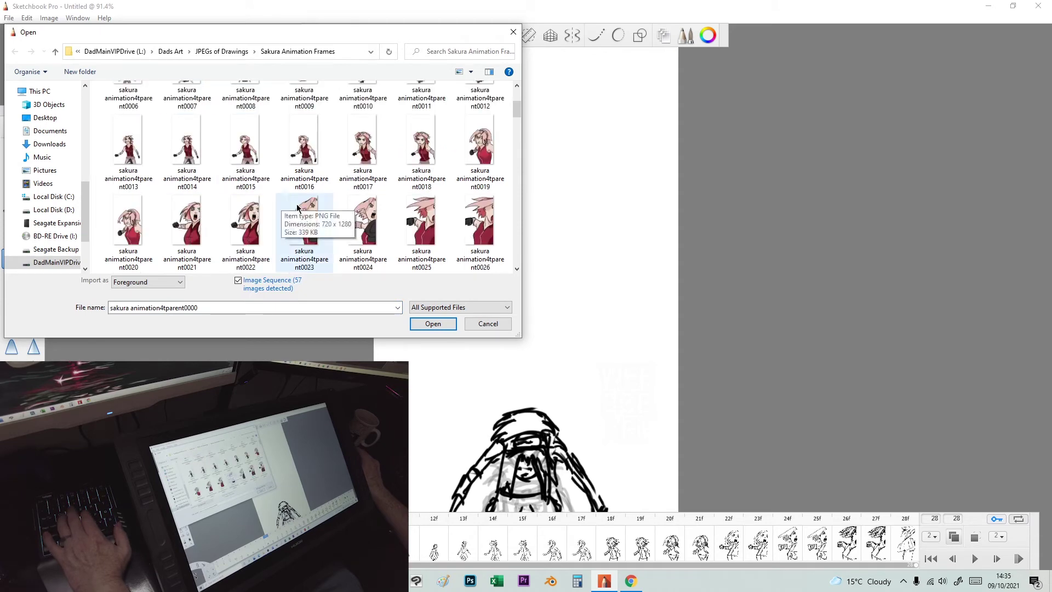
scroll(293, 206, up, 3)
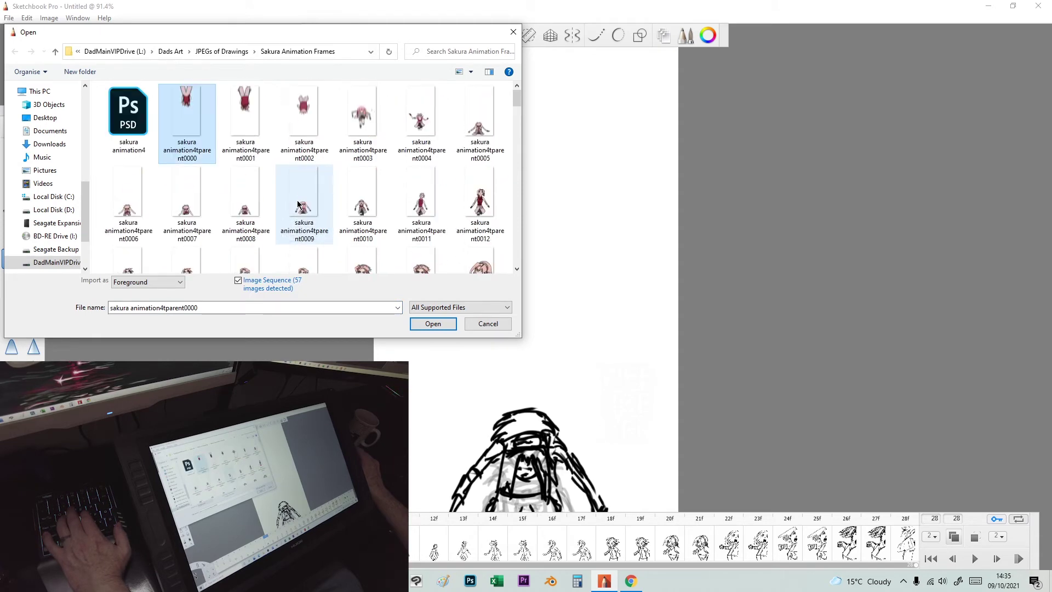
scroll(297, 204, down, 3)
scroll(329, 220, down, 1)
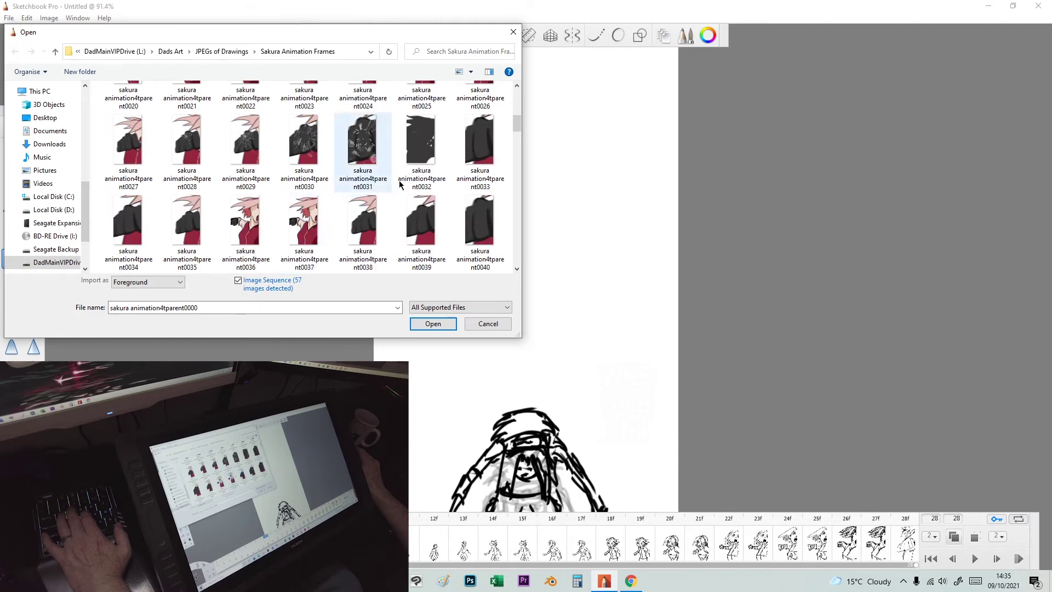
shift+click(421, 141)
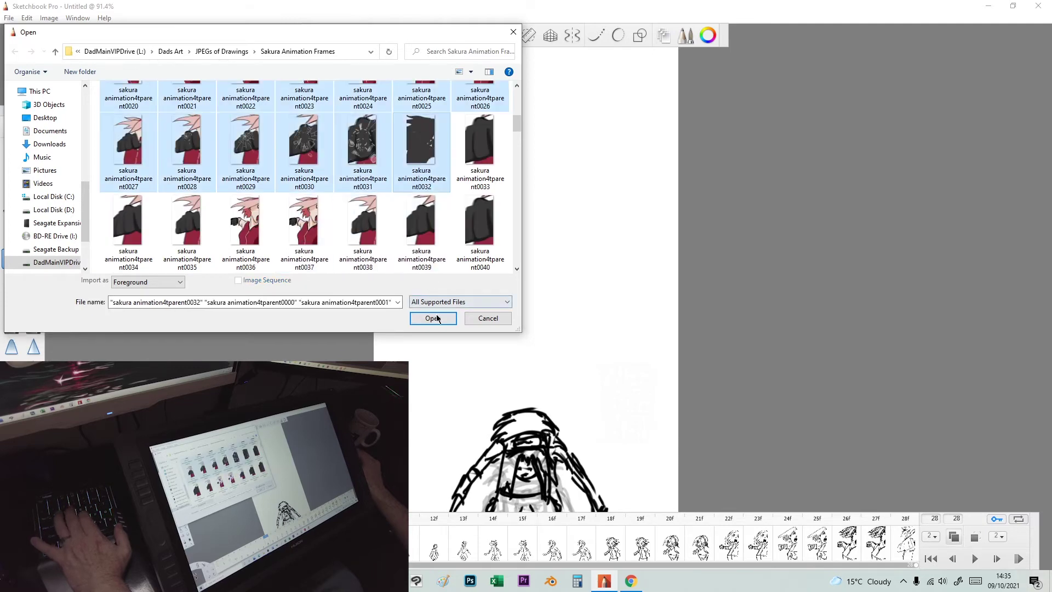
click(433, 318)
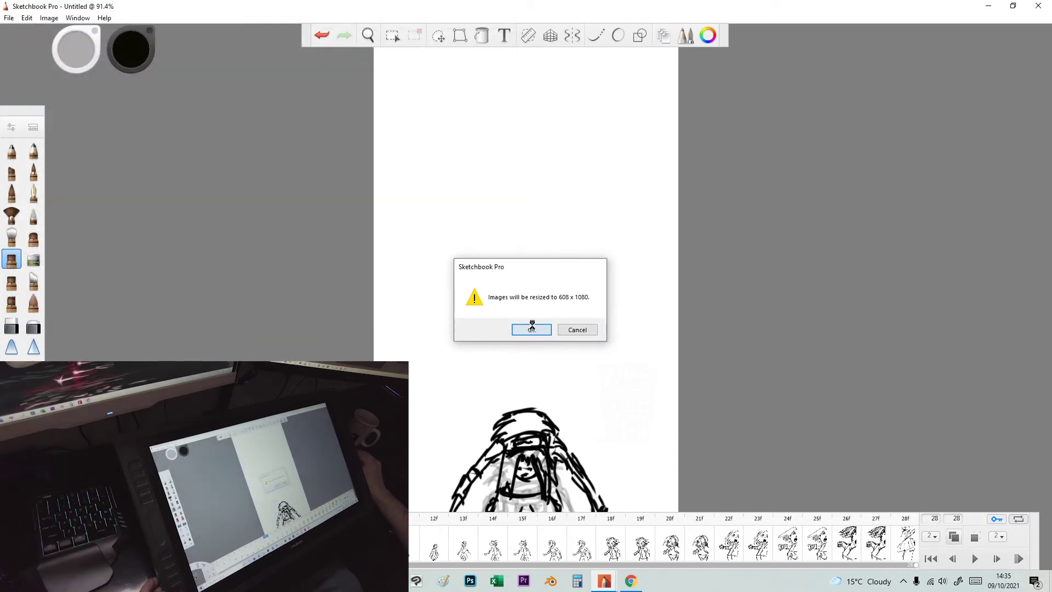
click(534, 328)
click(553, 328)
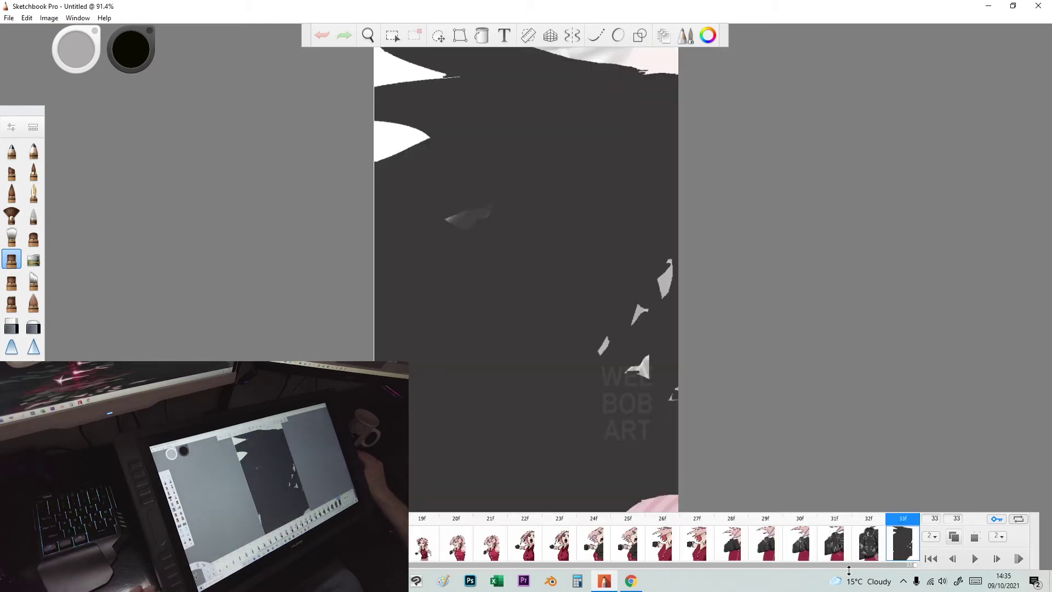
Shorten the timeline's displayed range to 24 frames and go to frame 1
click(925, 559)
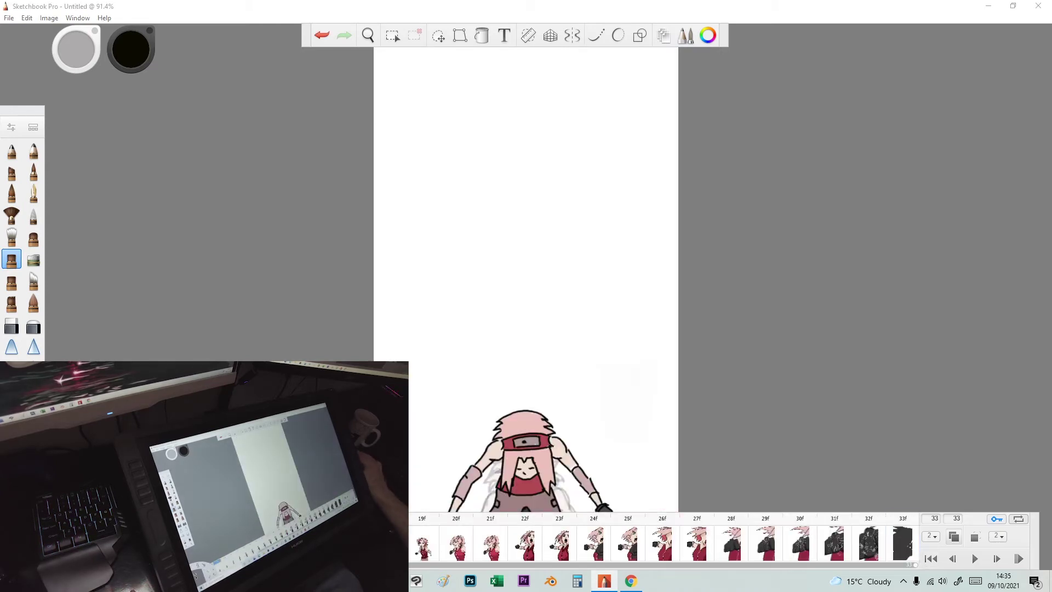
drag(915, 565, 706, 565)
click(113, 543)
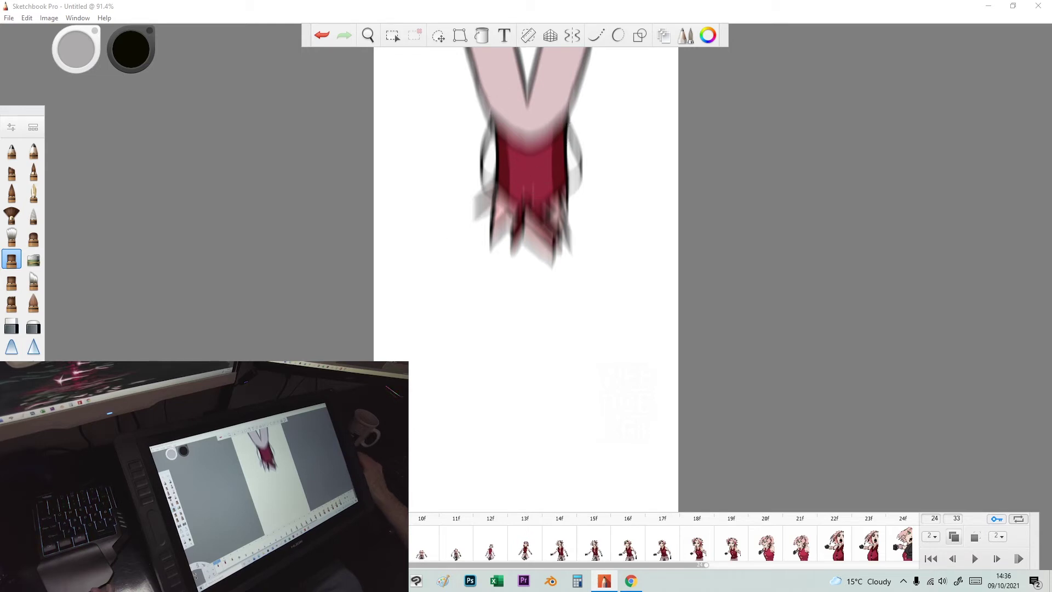
Step through the first three coloured frames, return to frame 1 and play the animation
key(Right)
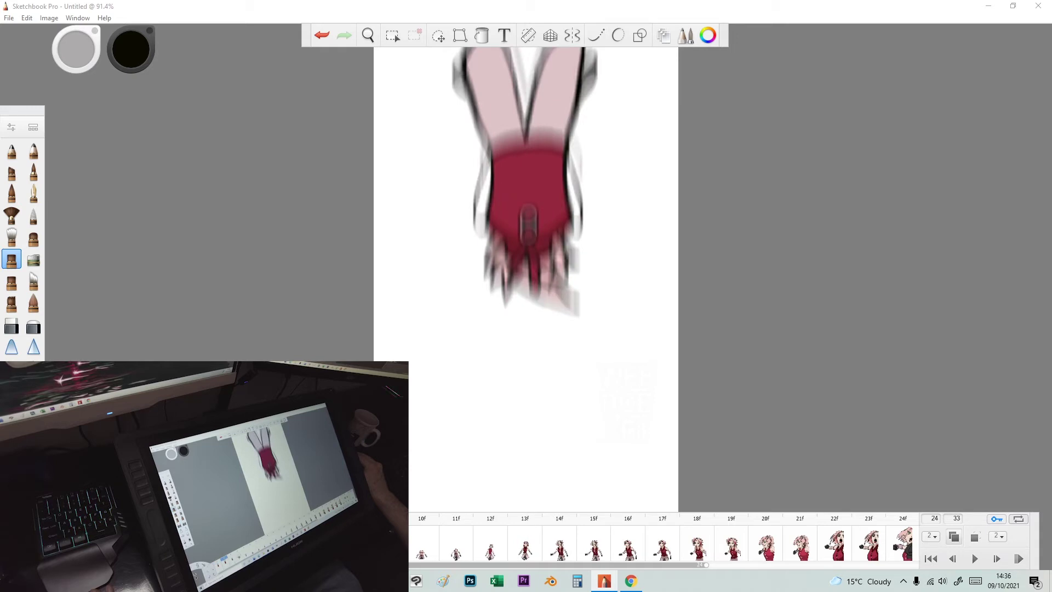
key(Right)
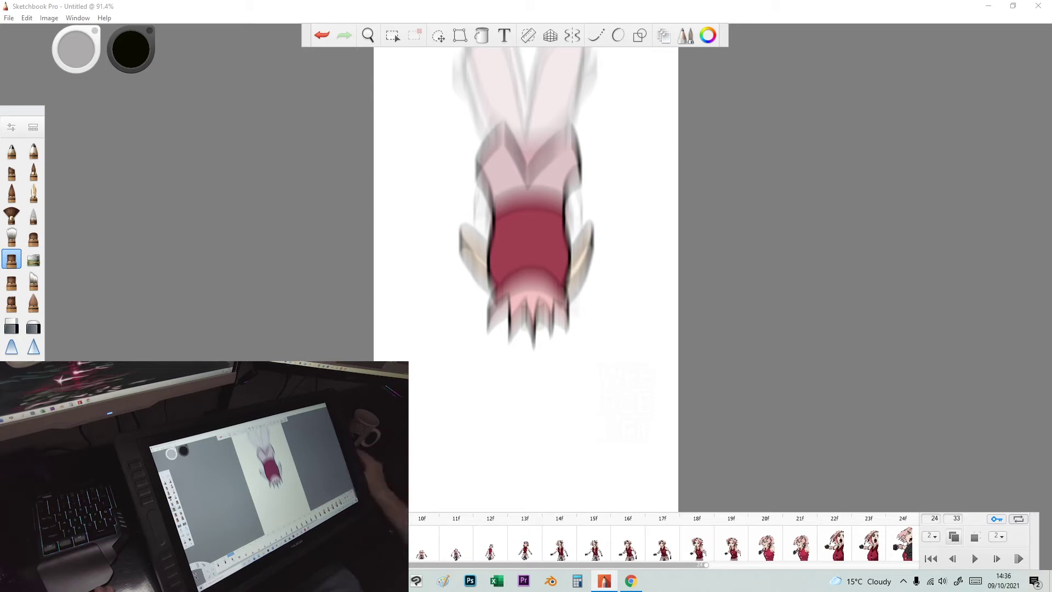
key(Left)
key(Left)
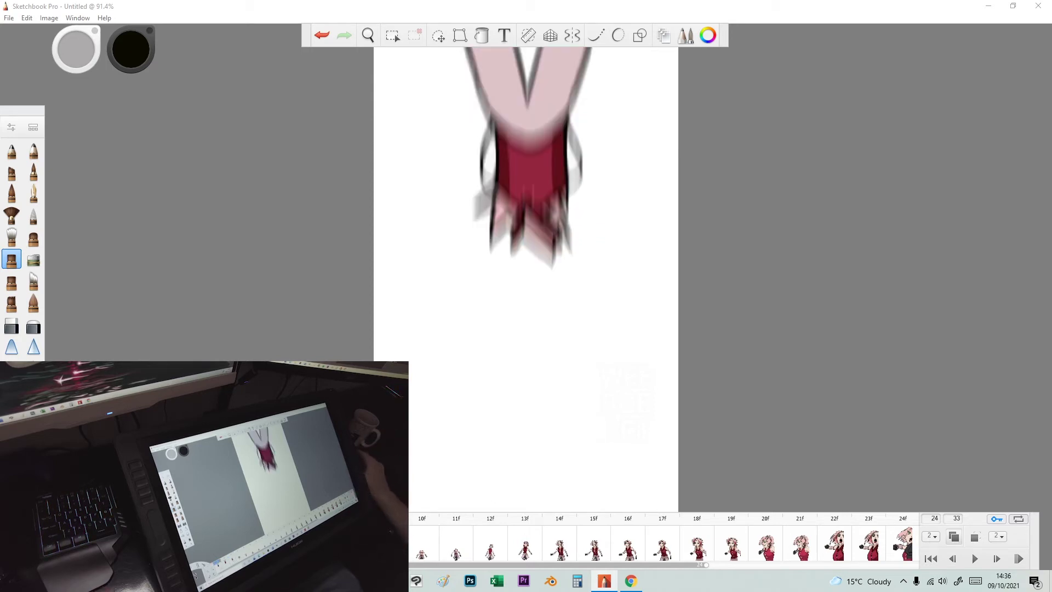
click(976, 558)
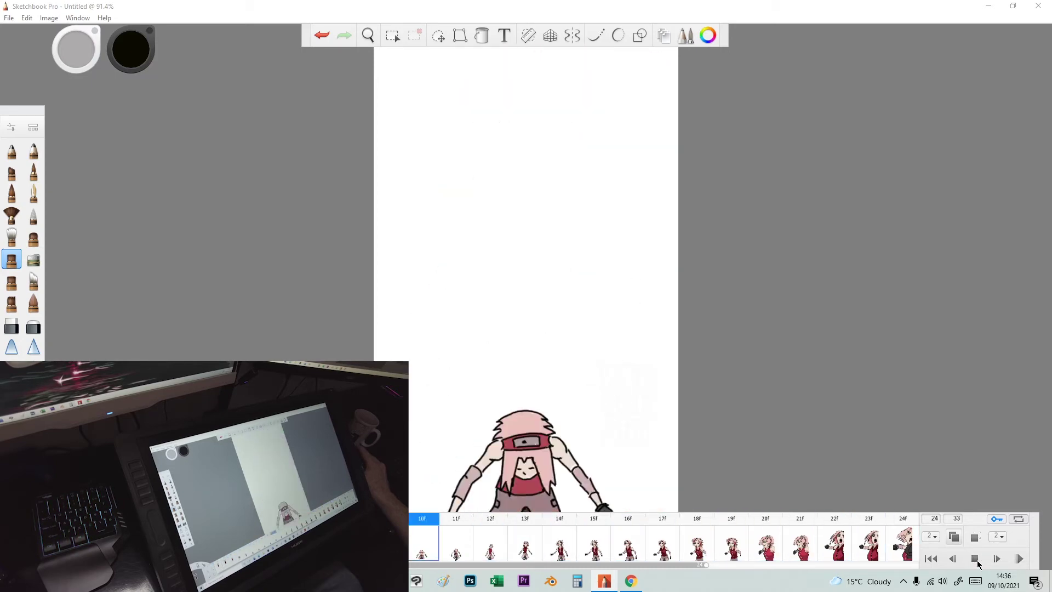
Stop the playback and extend the timeline's displayed range to all 33 frames
click(975, 558)
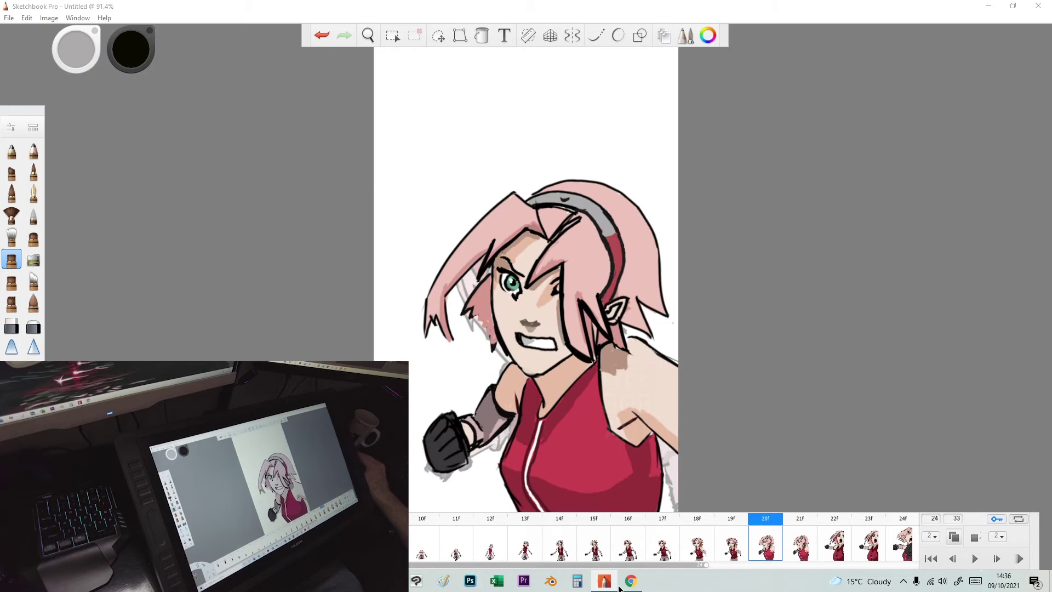
drag(706, 564, 924, 559)
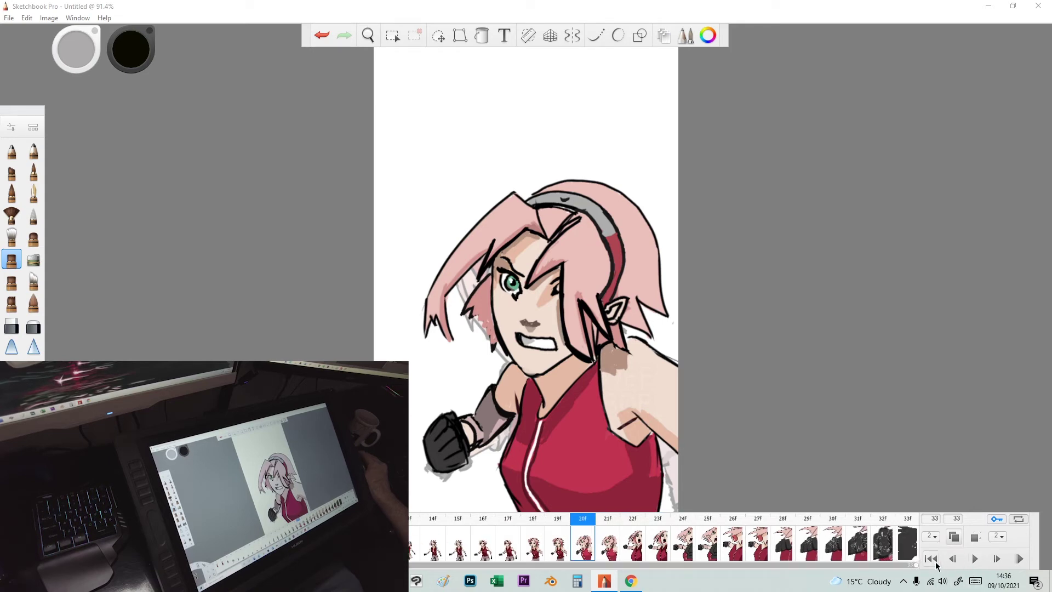
Play the full 33-frame coloured animation, stopping and restarting the playback to review it
click(974, 559)
click(975, 560)
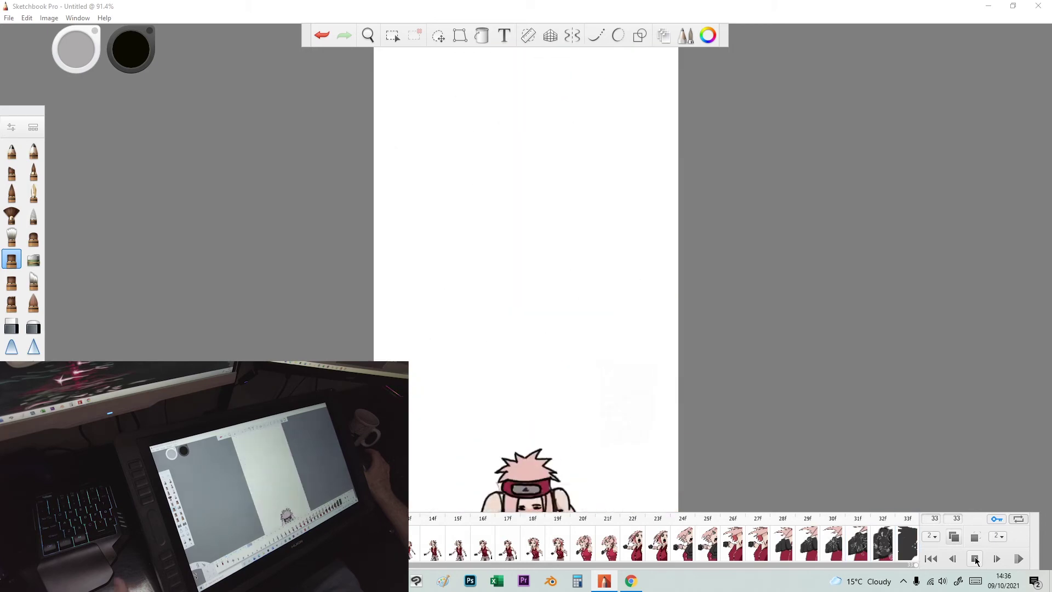
click(975, 558)
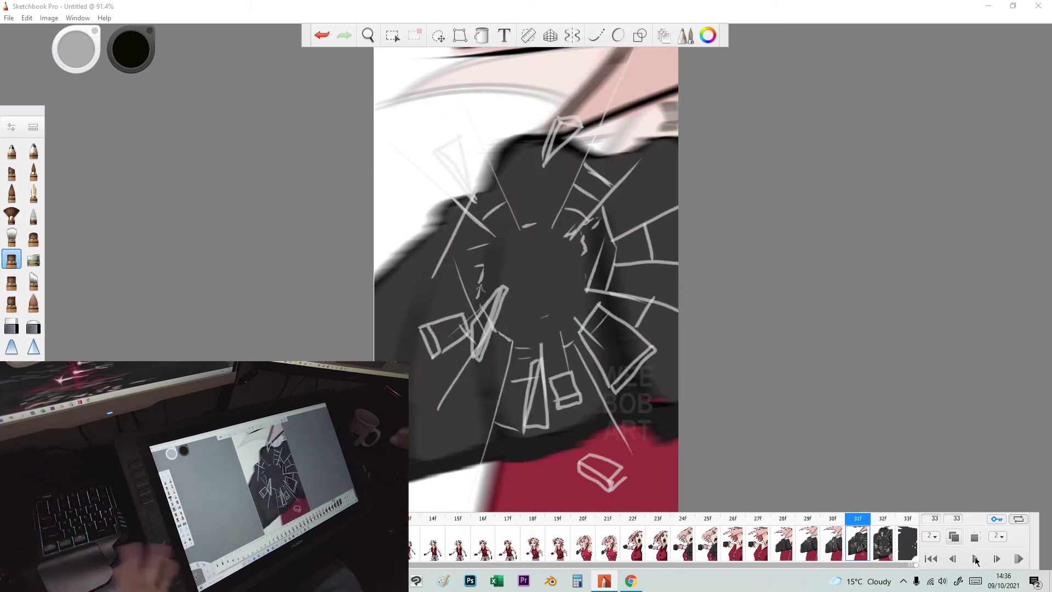
click(975, 558)
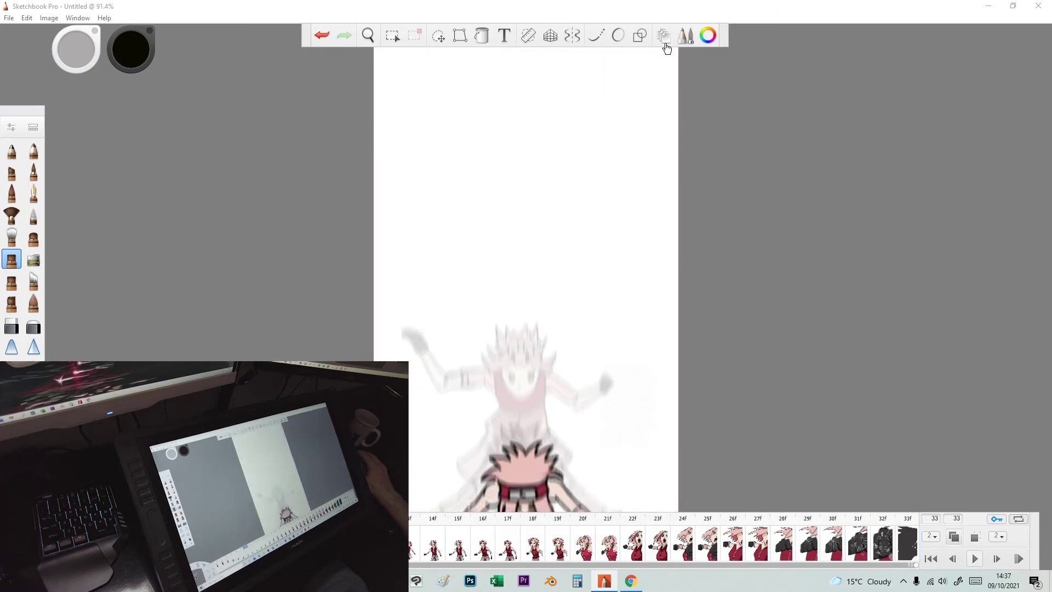
Show the FlipBook's list of foreground, midground and background layers
click(665, 42)
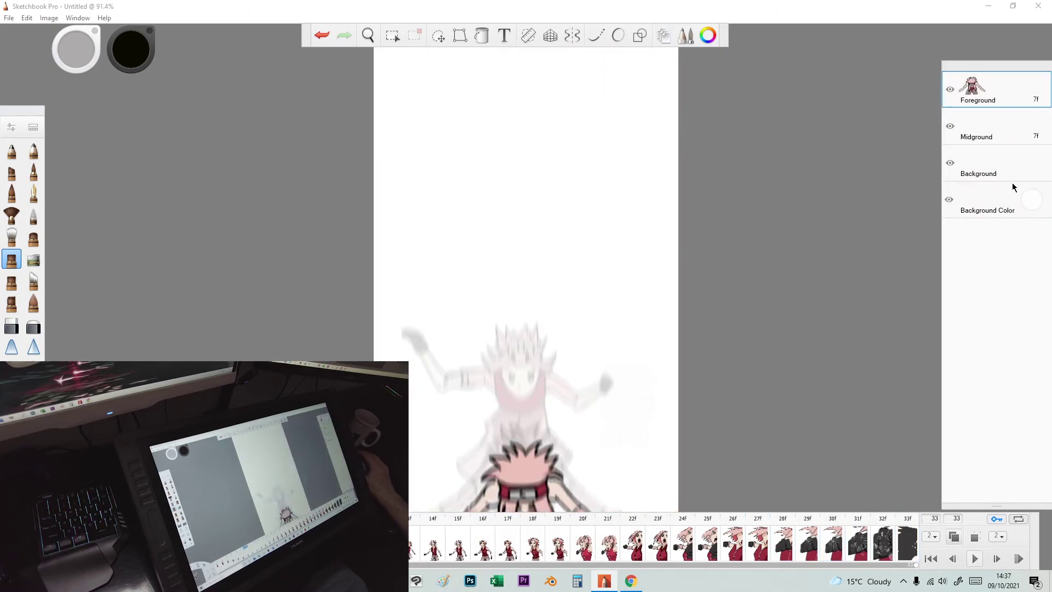